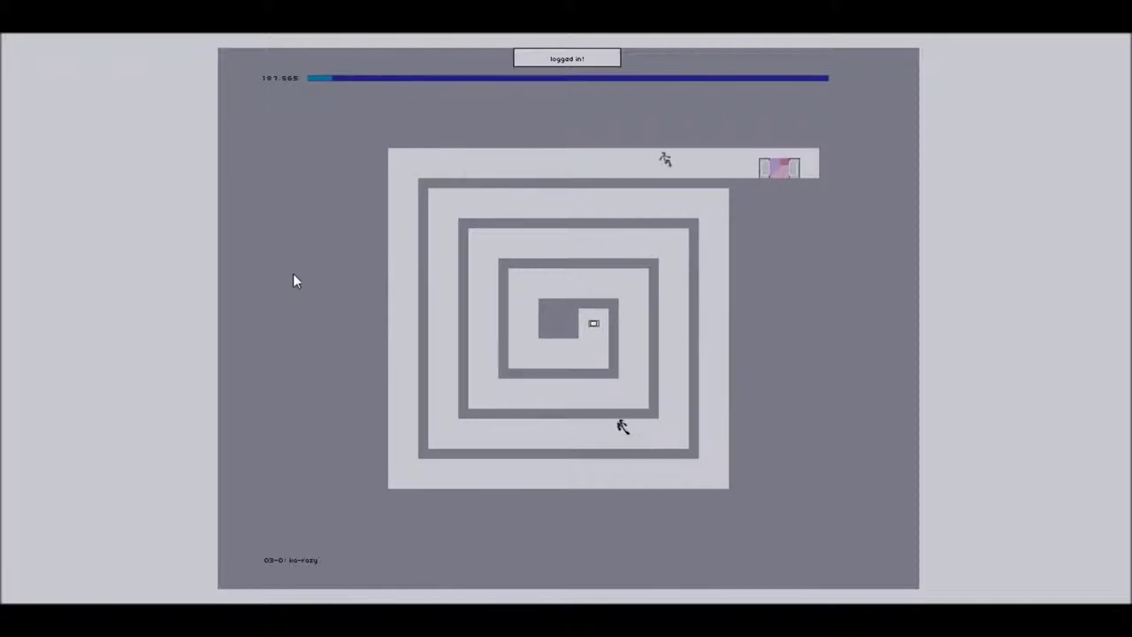
Dismiss the episode 03 opening level's completion banner to load level 03-1.
{"action": "key", "text": "shift"}
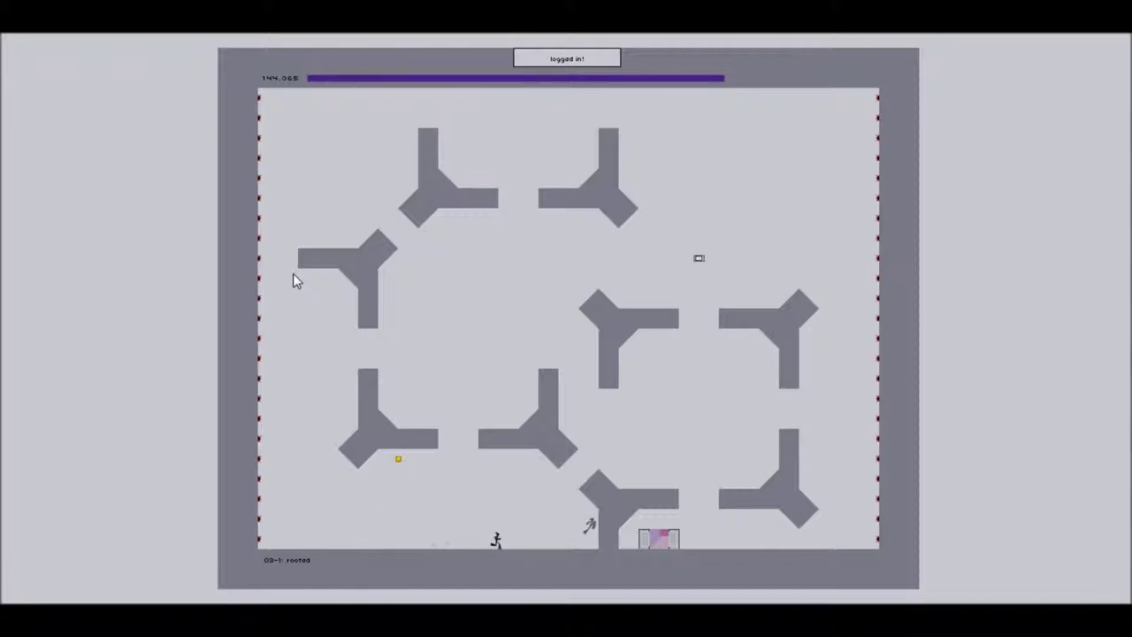
Jump onto the wall, steer around the lower-left area and run right to the wall.
{"action": "key", "text": "shift"}
{"action": "key", "text": "Left"}
{"action": "key", "text": "Right"}
{"action": "key", "text": "shift"}
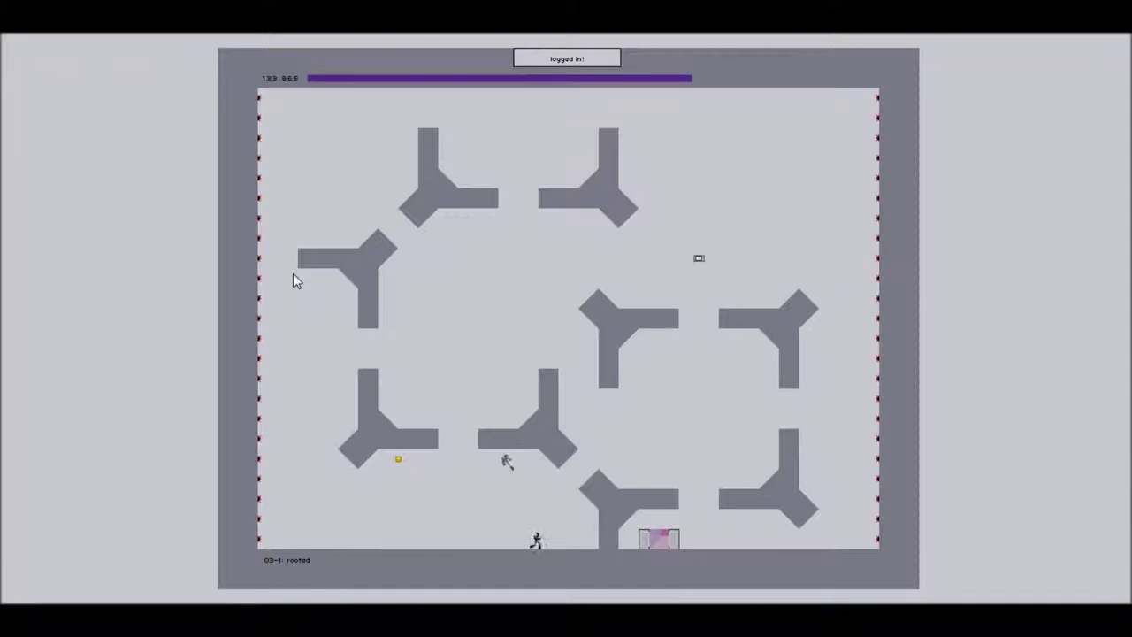
Climb the wall, run right along the floor and collect the last gold piece.
{"action": "key", "text": "Right"}
{"action": "key", "text": "shift"}
{"action": "key", "text": "Right"}
{"action": "key", "text": "Left"}
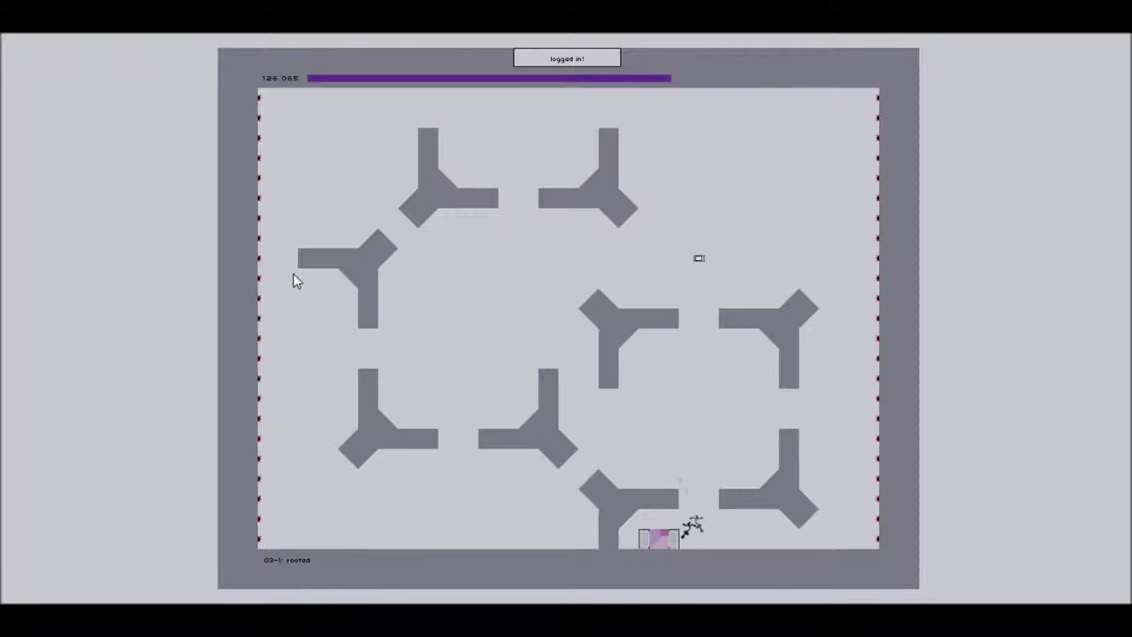
Start level 03-2 and climb the left corridor, gathering the gold along the top.
{"action": "key", "text": "shift"}
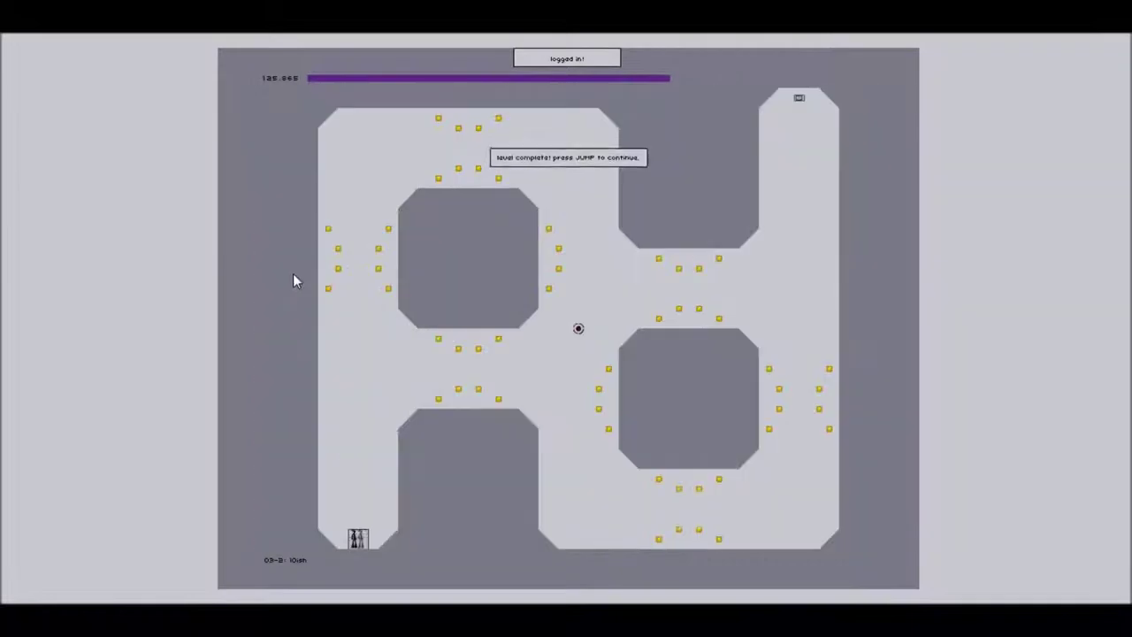
{"action": "key", "text": "shift"}
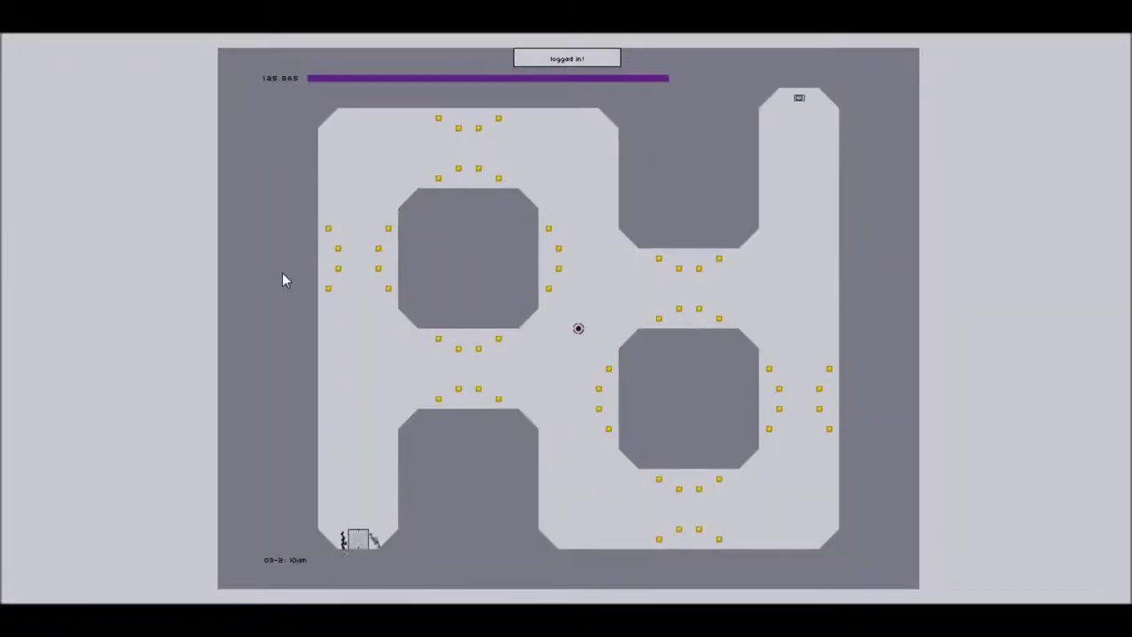
{"action": "key", "text": "shift"}
{"action": "key", "text": "shift"}
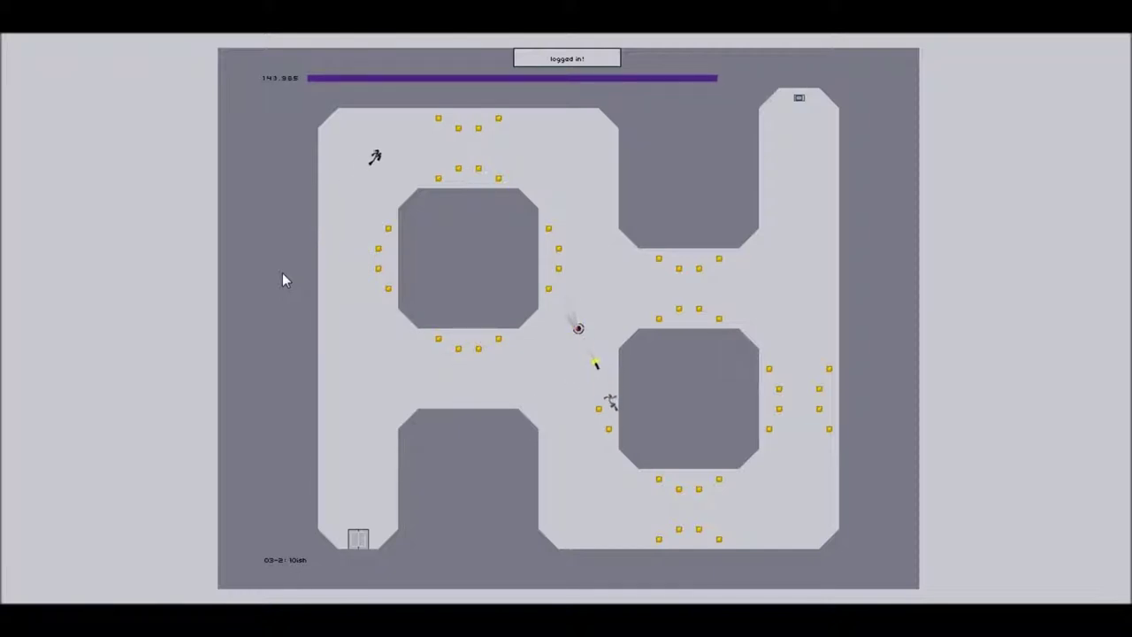
{"action": "key", "text": "shift"}
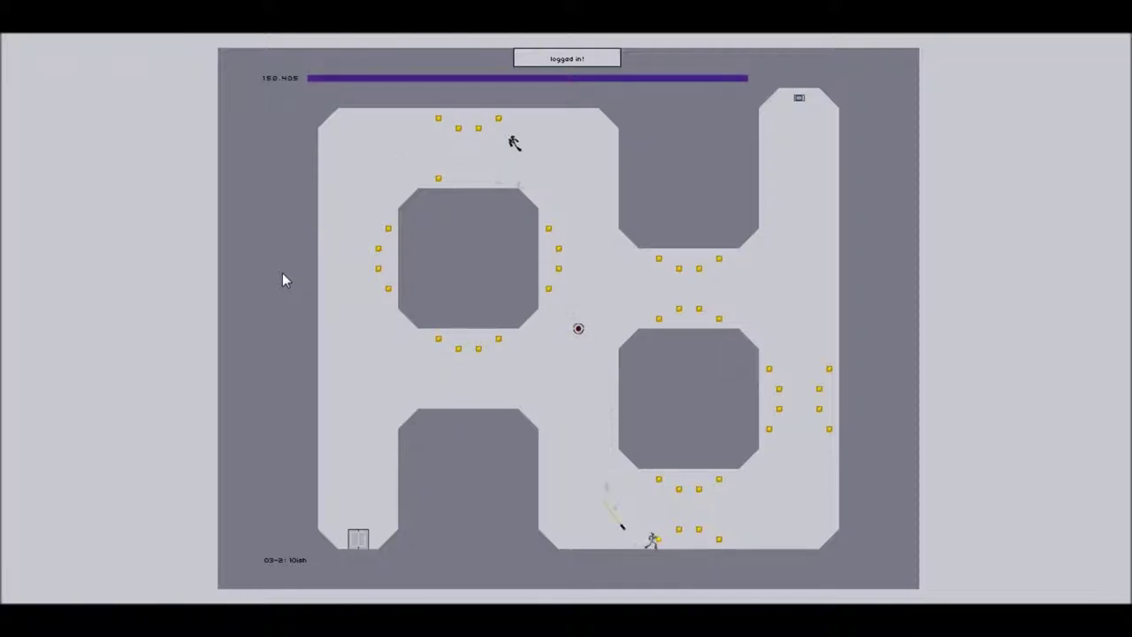
{"action": "key", "text": "shift"}
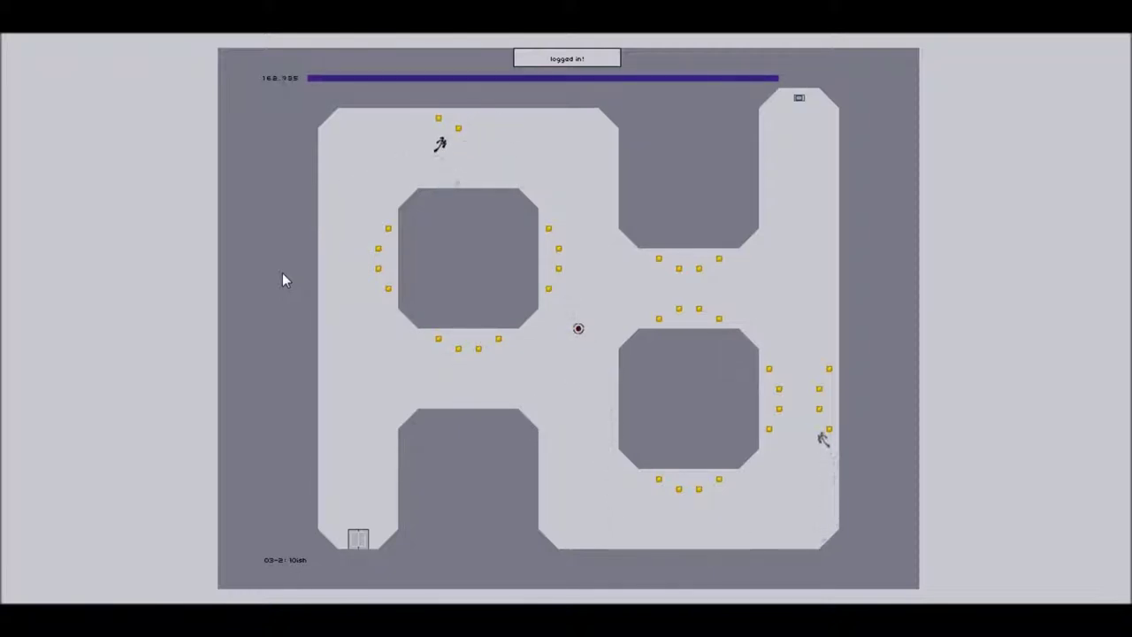
Drop down the left gold column and collect the gold under and beside the lower octagon.
{"action": "key", "text": "shift"}
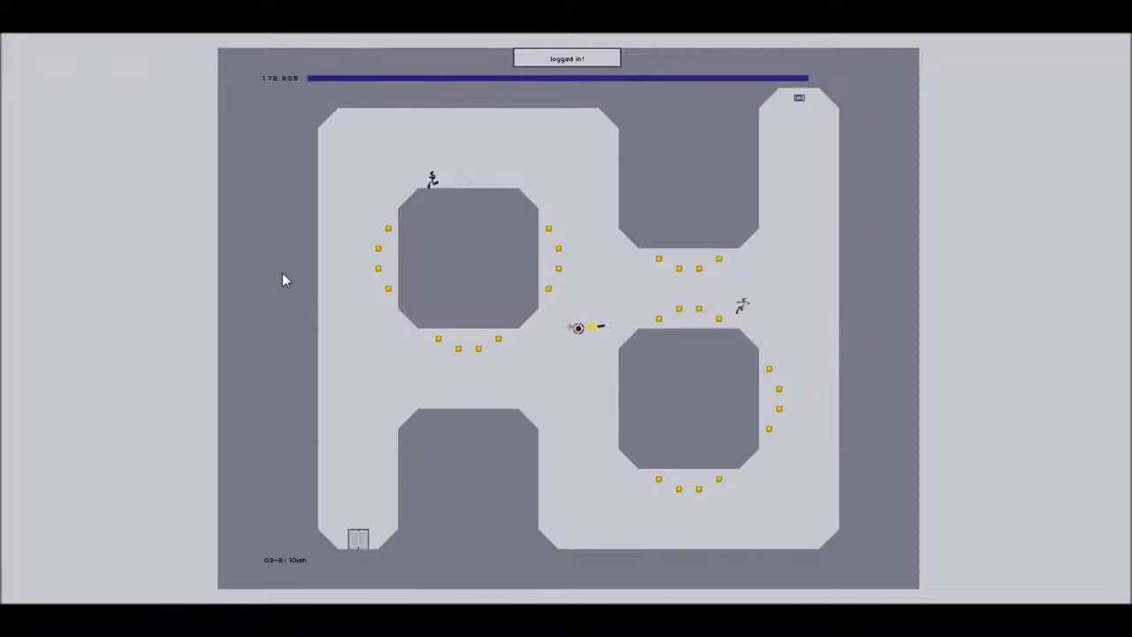
{"action": "key", "text": "shift"}
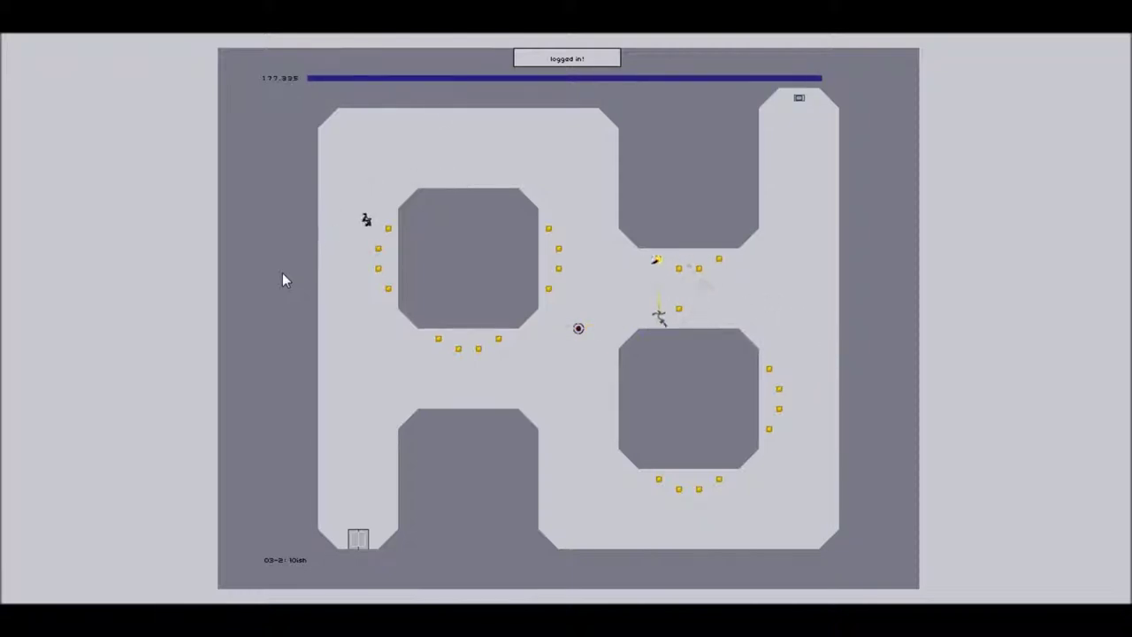
{"action": "key", "text": "shift"}
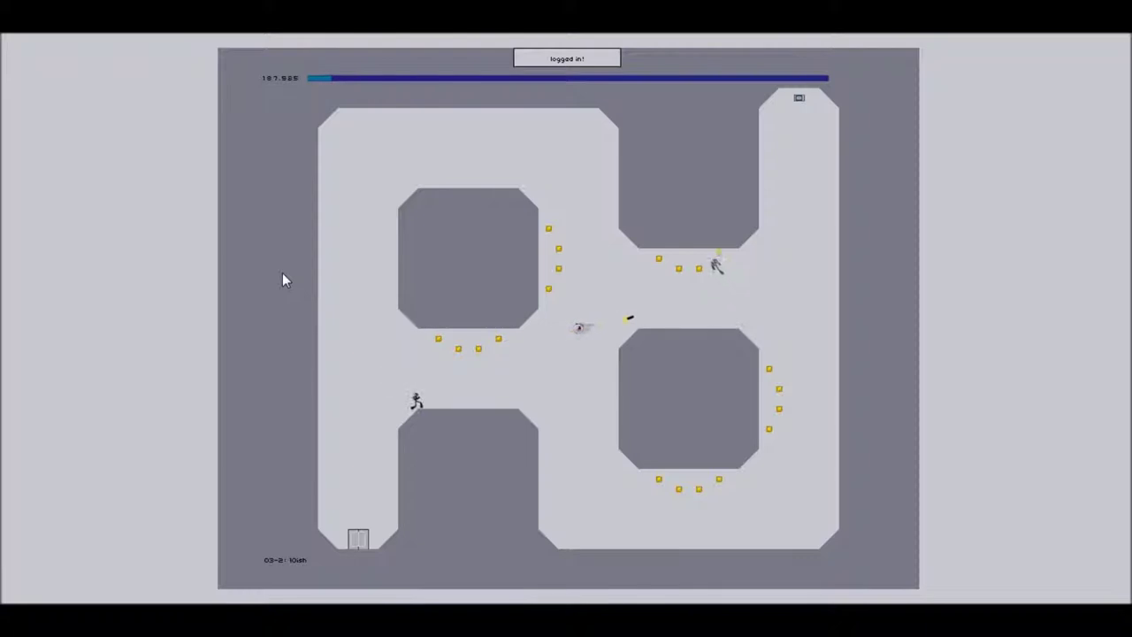
{"action": "key", "text": "shift"}
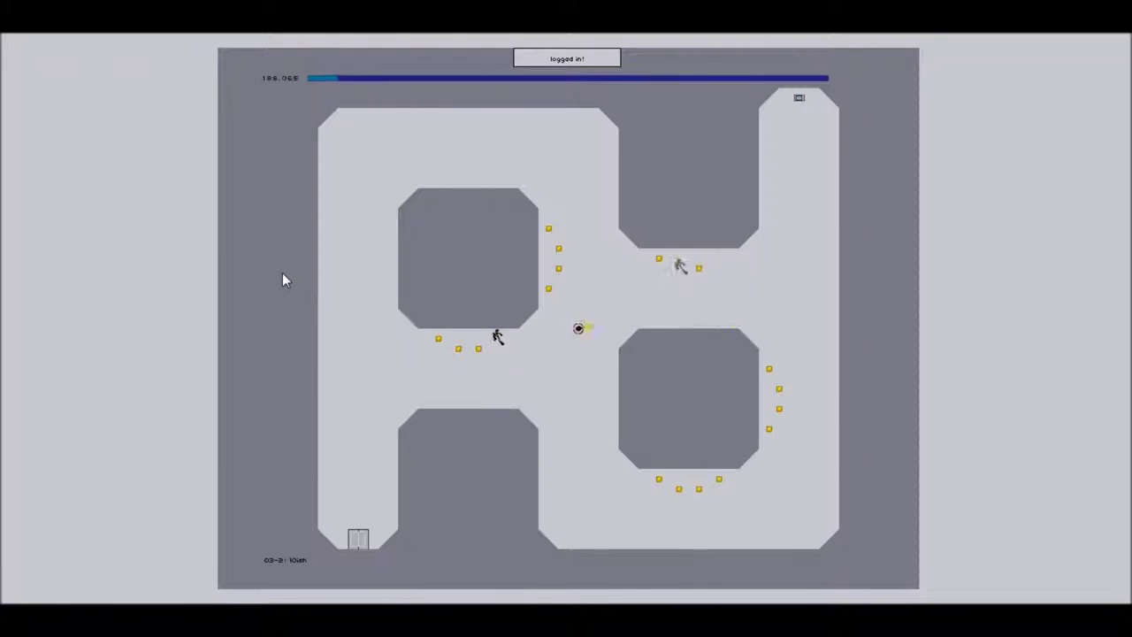
{"action": "key", "text": "shift"}
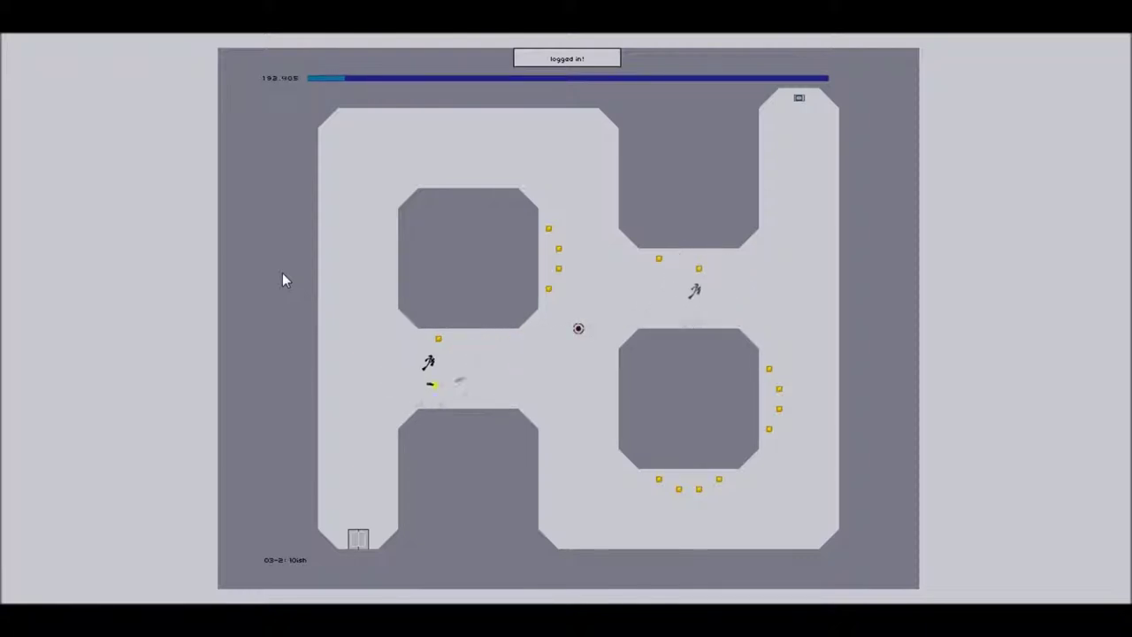
Drop to the bottom corridor and collect the gold below and around the lower octagon.
{"action": "key", "text": "Right"}
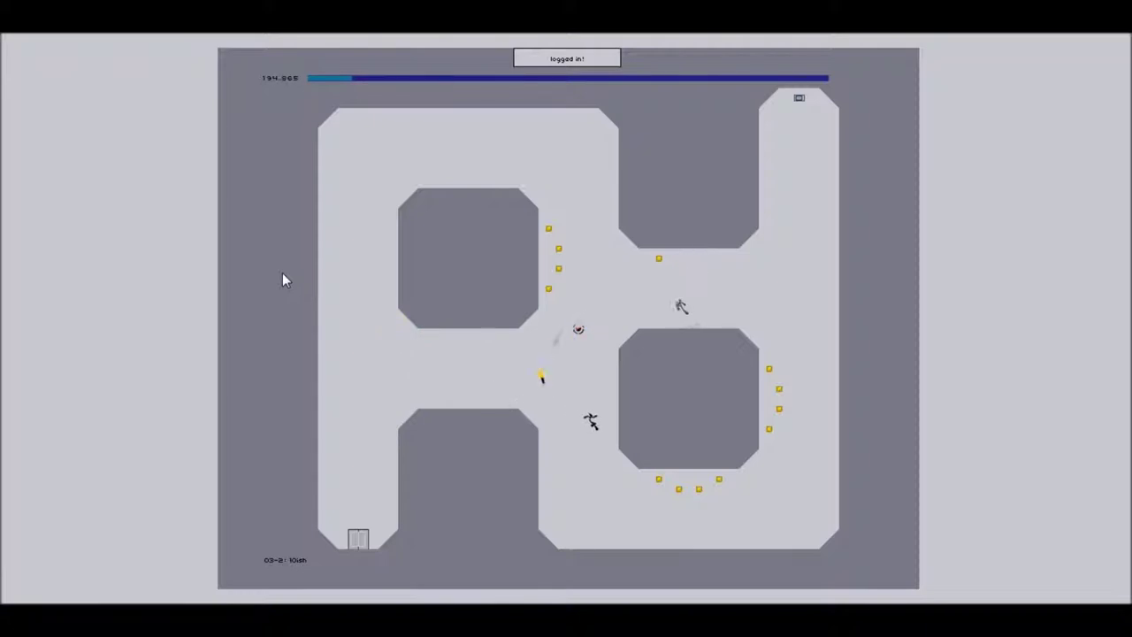
{"action": "key", "text": "Right"}
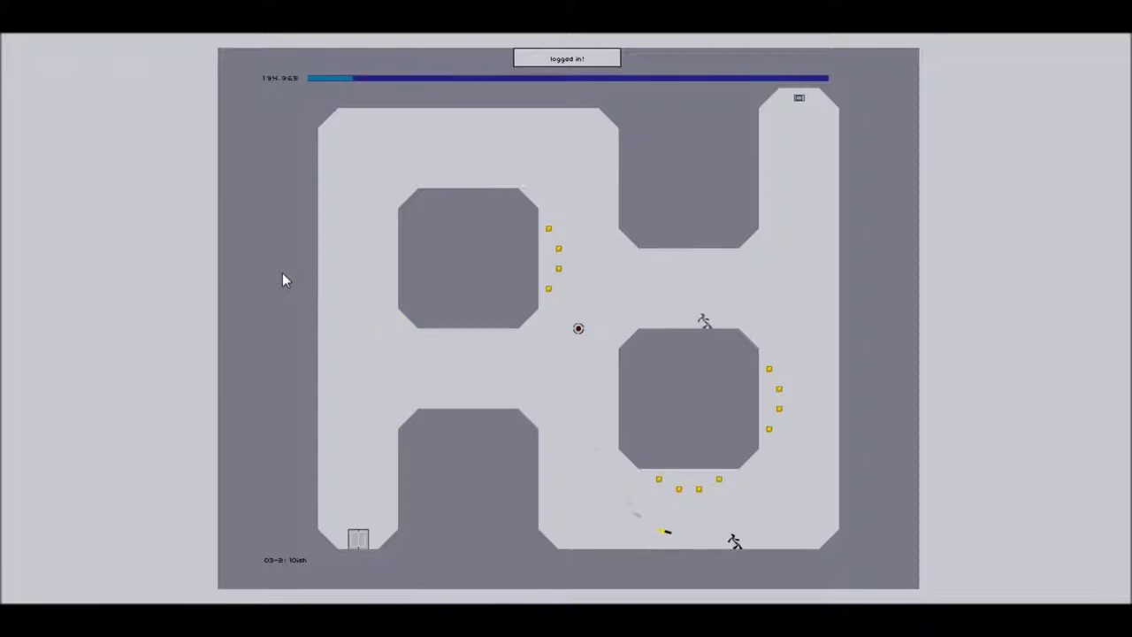
{"action": "key", "text": "shift"}
{"action": "key", "text": "Left"}
{"action": "key", "text": "shift"}
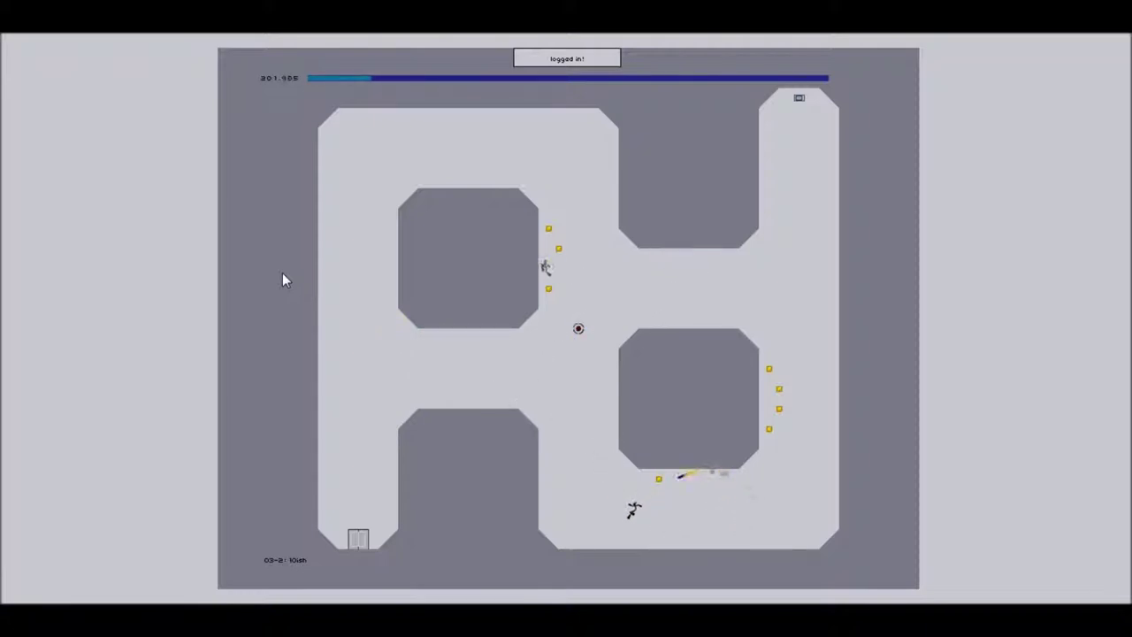
{"action": "key", "text": "Right"}
{"action": "key", "text": "shift"}
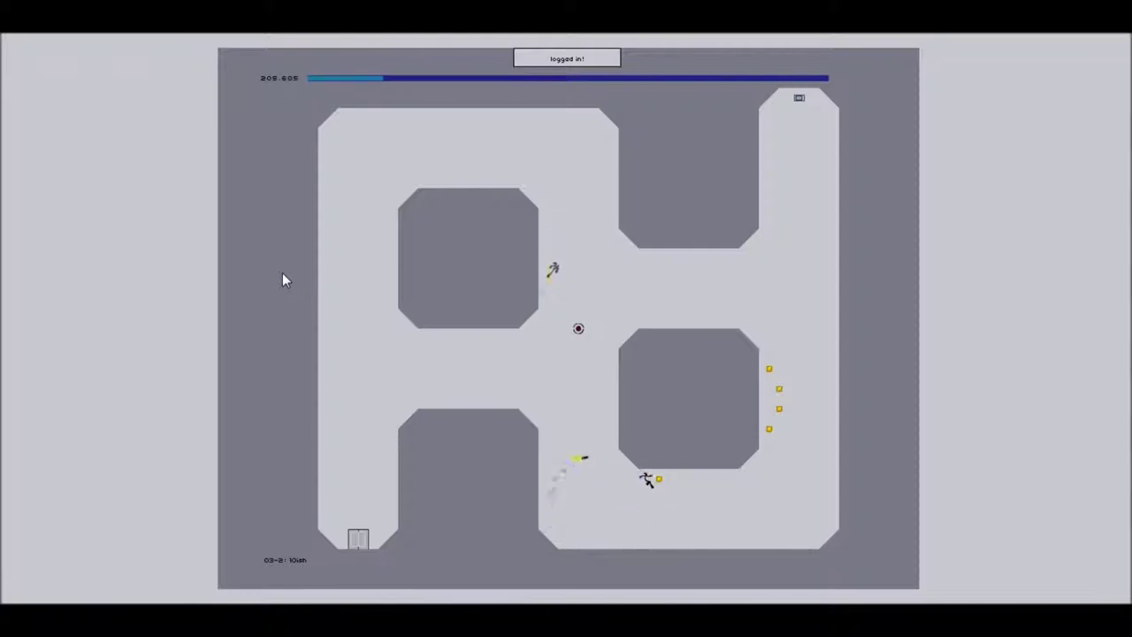
Wall-jump up the right wall for the remaining gold, climbing toward the exit switch.
{"action": "key", "text": "Right"}
{"action": "key", "text": "shift"}
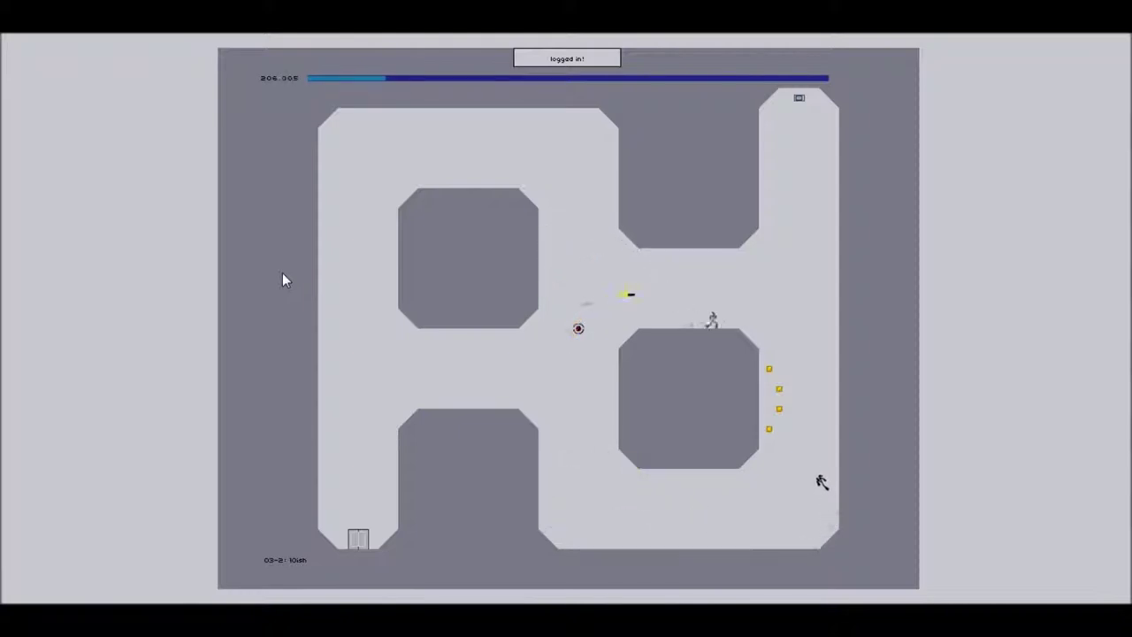
{"action": "key", "text": "shift"}
{"action": "key", "text": "Right"}
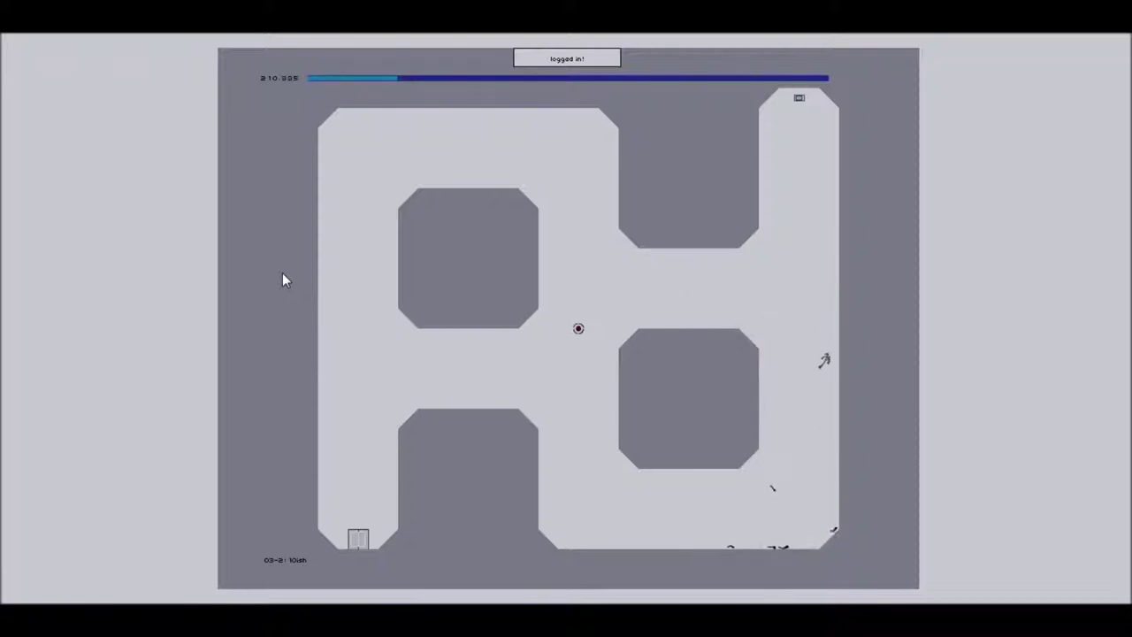
{"action": "key", "text": "shift"}
{"action": "key", "text": "shift"}
{"action": "key", "text": "shift"}
{"action": "key", "text": "shift"}
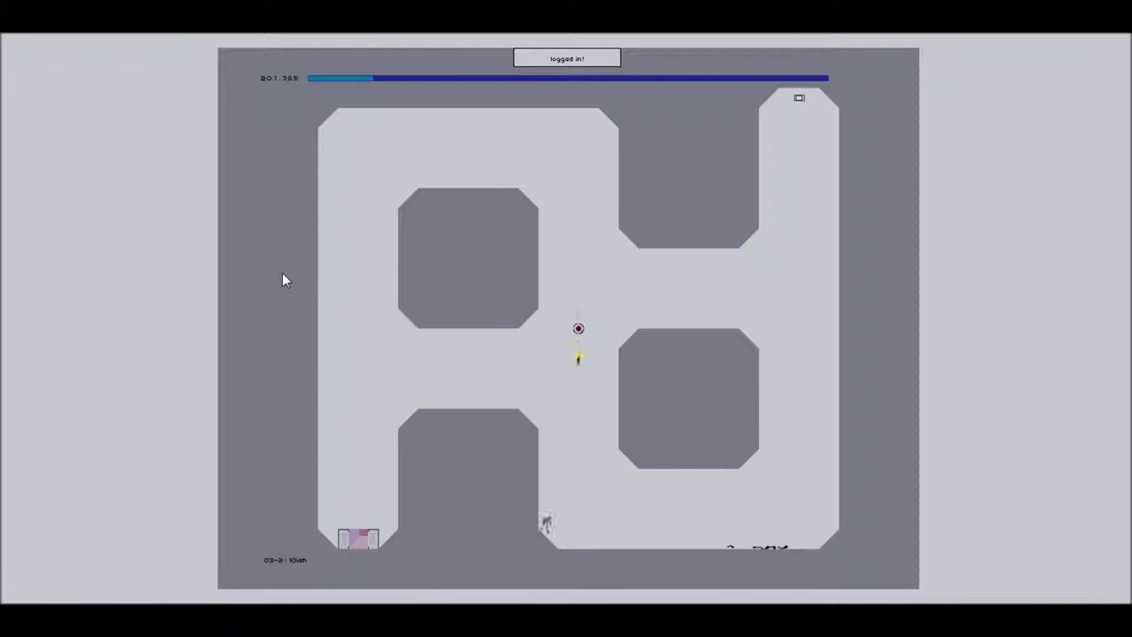
Dodge the homing rocket across the floor and walls, then drop into the exit door.
{"action": "key", "text": "shift"}
{"action": "key", "text": "shift"}
{"action": "key", "text": "Right"}
{"action": "key", "text": "shift"}
{"action": "key", "text": "shift"}
{"action": "key", "text": "Left"}
{"action": "key", "text": "Left"}
{"action": "key", "text": "Left"}
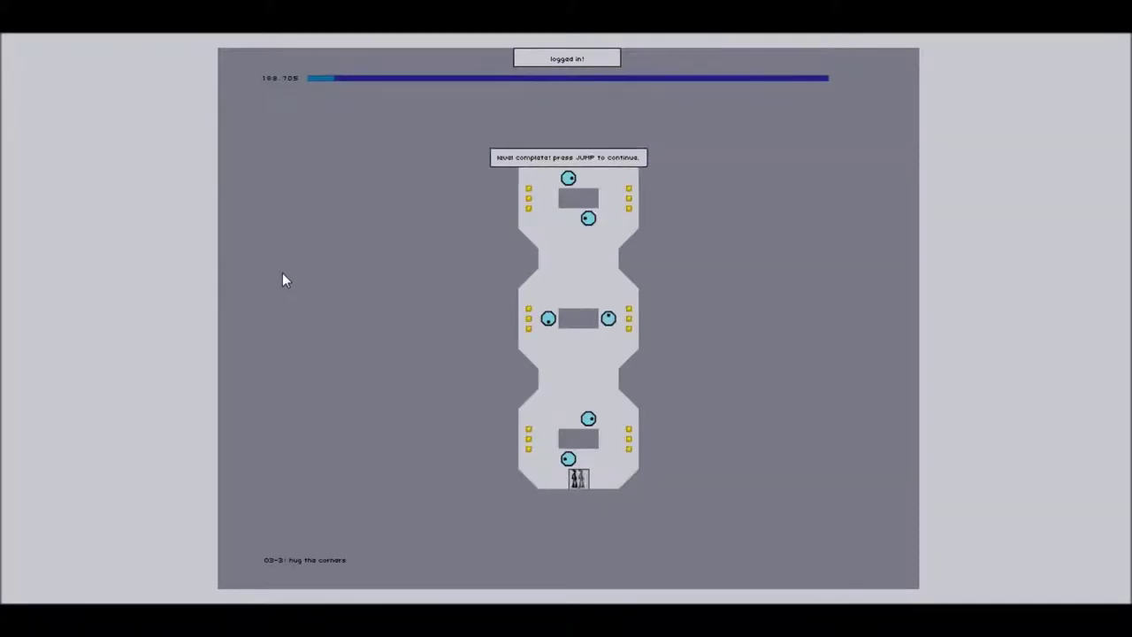
Start level 03-3, climb into the middle chamber and collect its left gold.
{"action": "key", "text": "shift"}
{"action": "key", "text": "Left"}
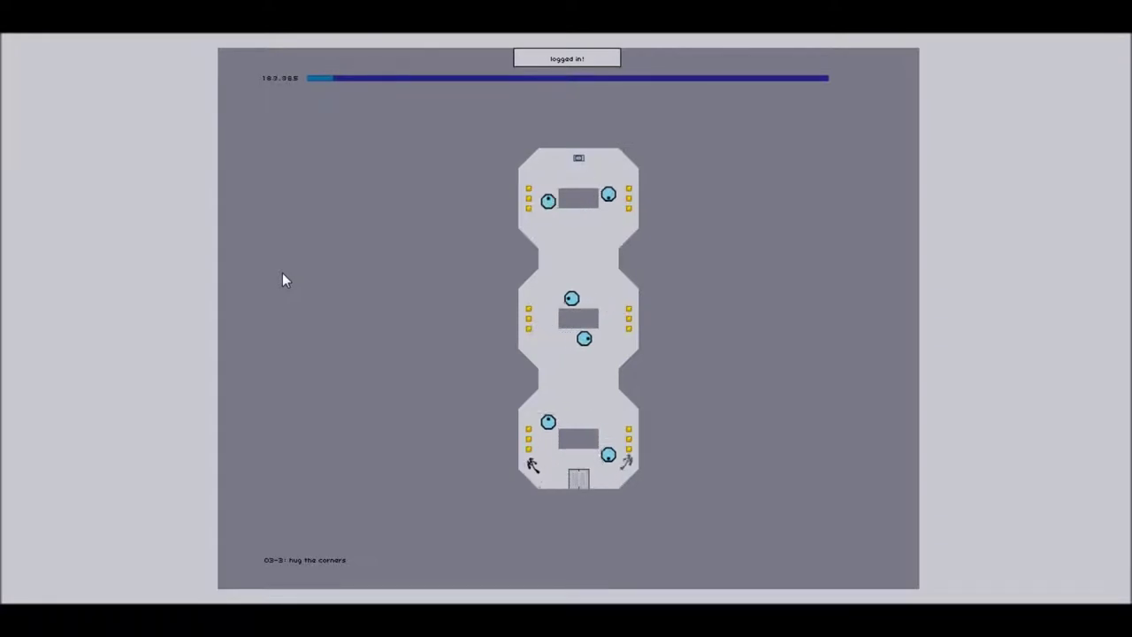
{"action": "key", "text": "shift"}
{"action": "key", "text": "Up"}
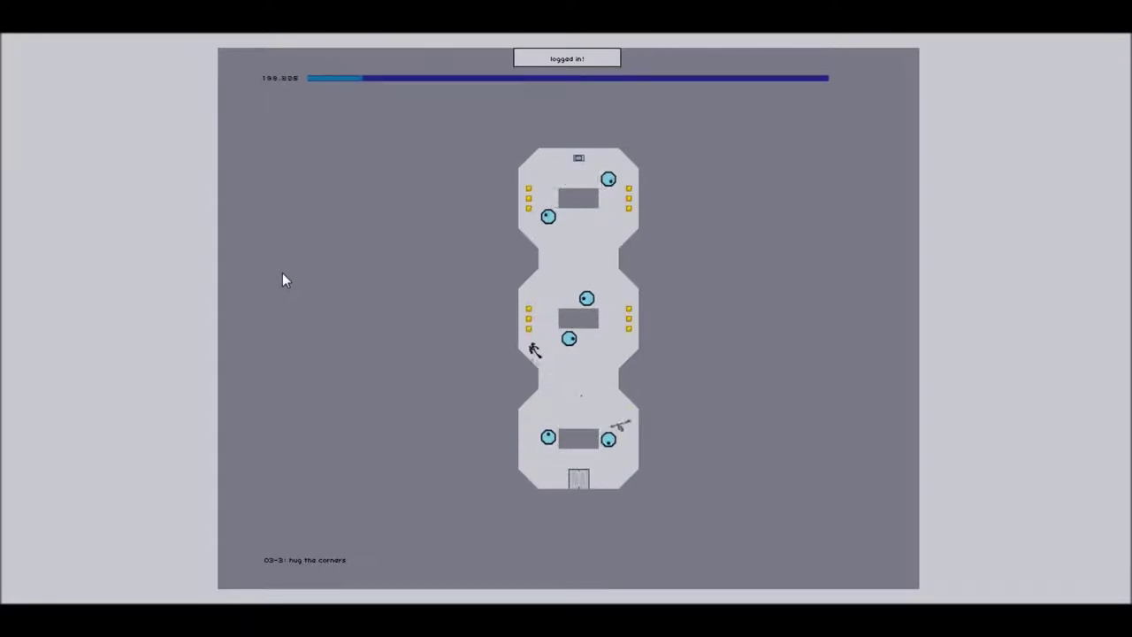
{"action": "key", "text": "shift"}
{"action": "key", "text": "Right"}
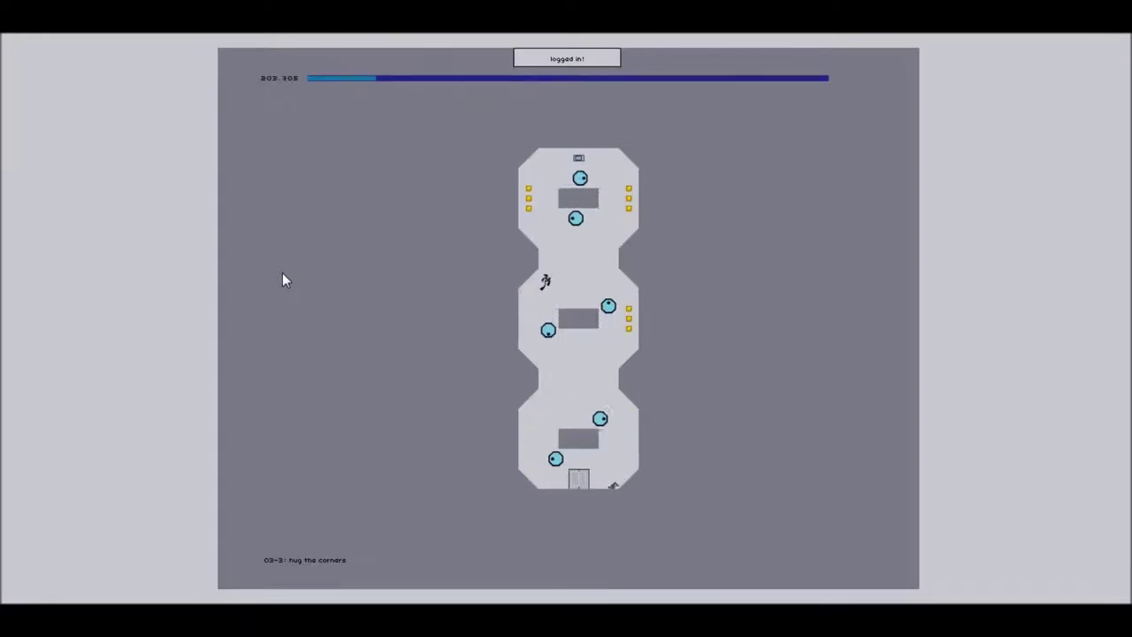
Cross the passage and wall-jump into the top chamber to collect its gold.
{"action": "key", "text": "Right"}
{"action": "key", "text": "shift"}
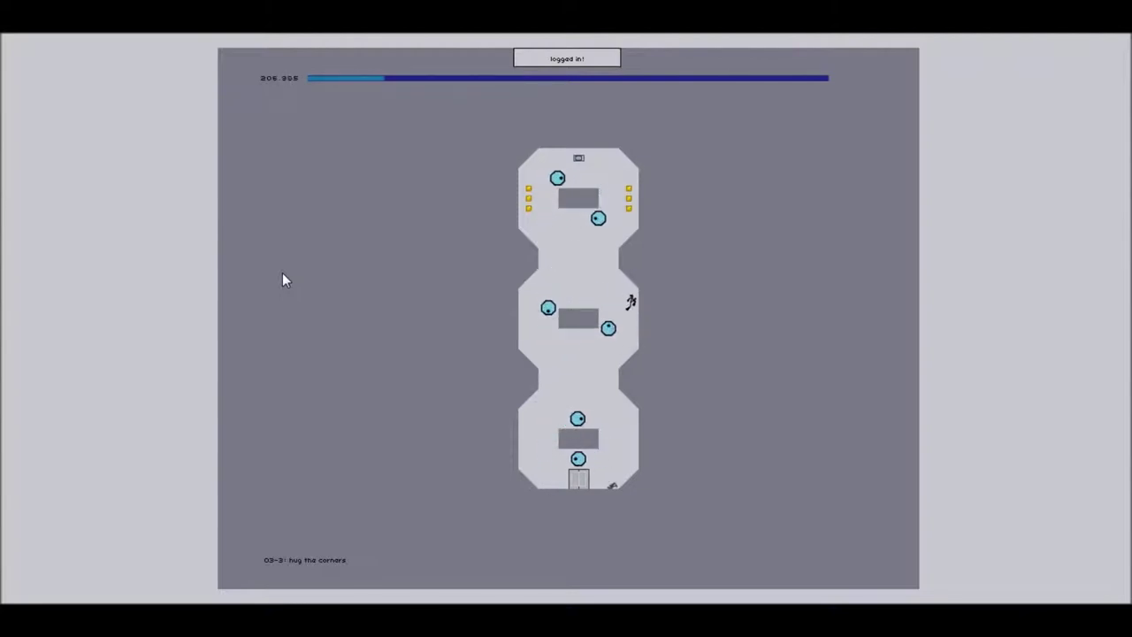
{"action": "key", "text": "shift"}
{"action": "key", "text": "Left"}
{"action": "key", "text": "shift"}
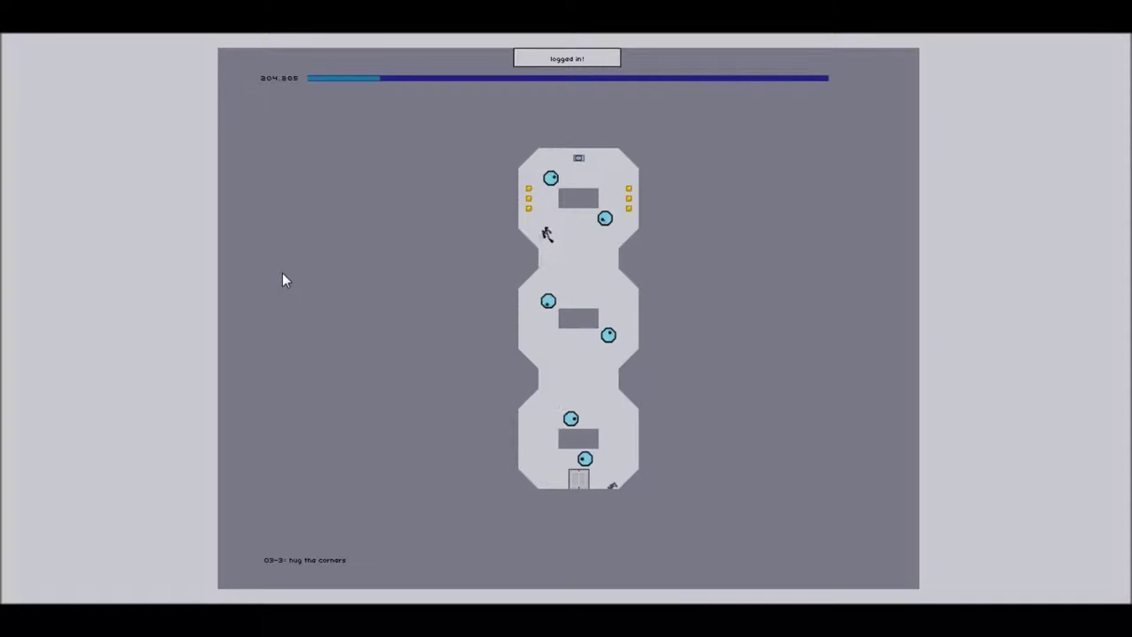
{"action": "key", "text": "shift"}
{"action": "key", "text": "Right"}
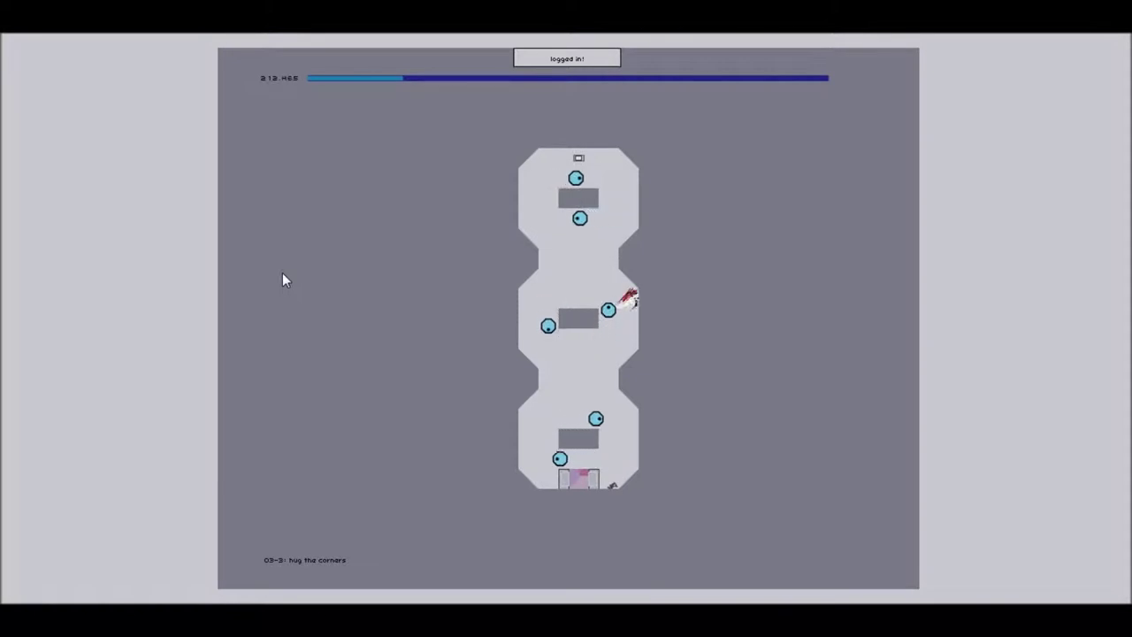
Restart 03-3 after dying and climb from the bottom chamber to the upper passage.
{"action": "key", "text": "shift"}
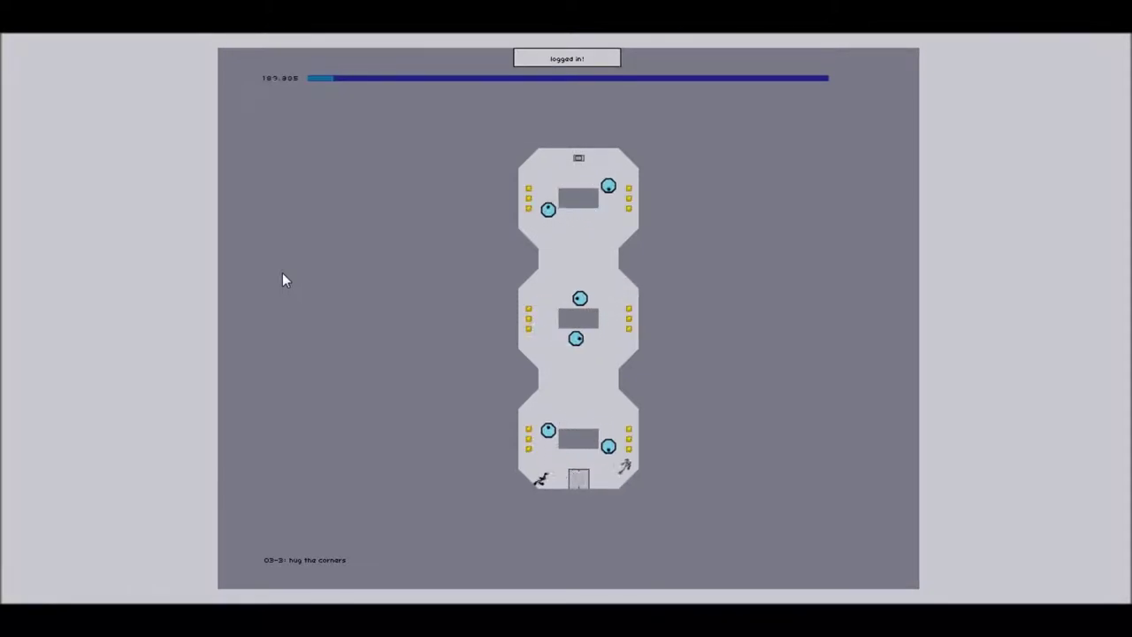
{"action": "key", "text": "Left"}
{"action": "key", "text": "shift"}
{"action": "key", "text": "Right"}
{"action": "key", "text": "shift"}
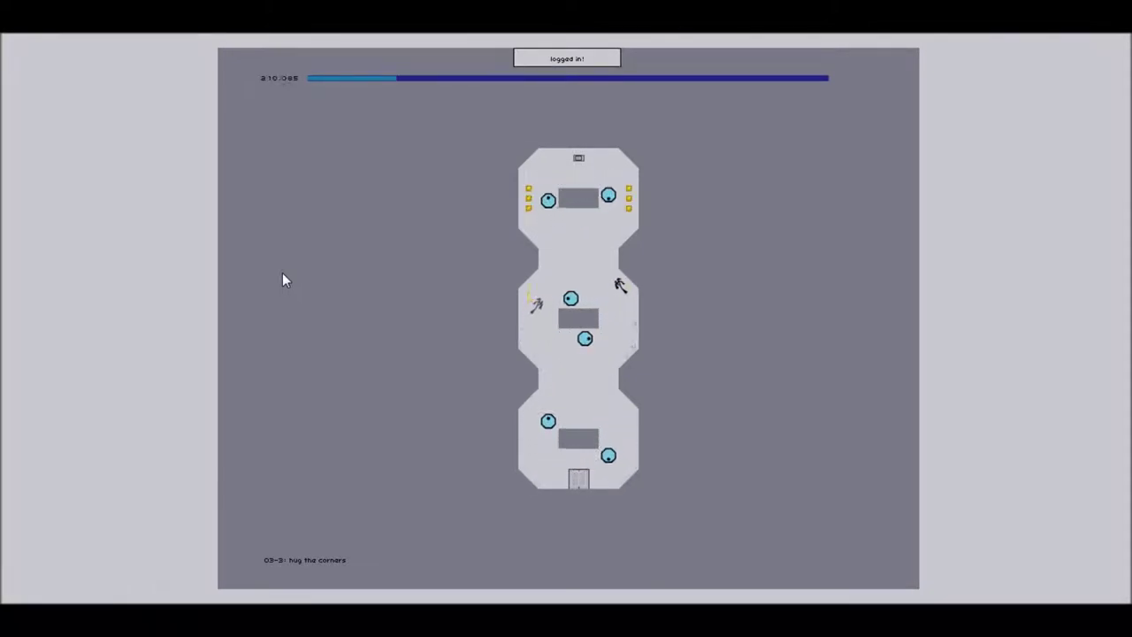
{"action": "key", "text": "shift"}
Collect the top chamber's left gold, then cross it for the remaining gold.
{"action": "key", "text": "shift"}
{"action": "key", "text": "Left"}
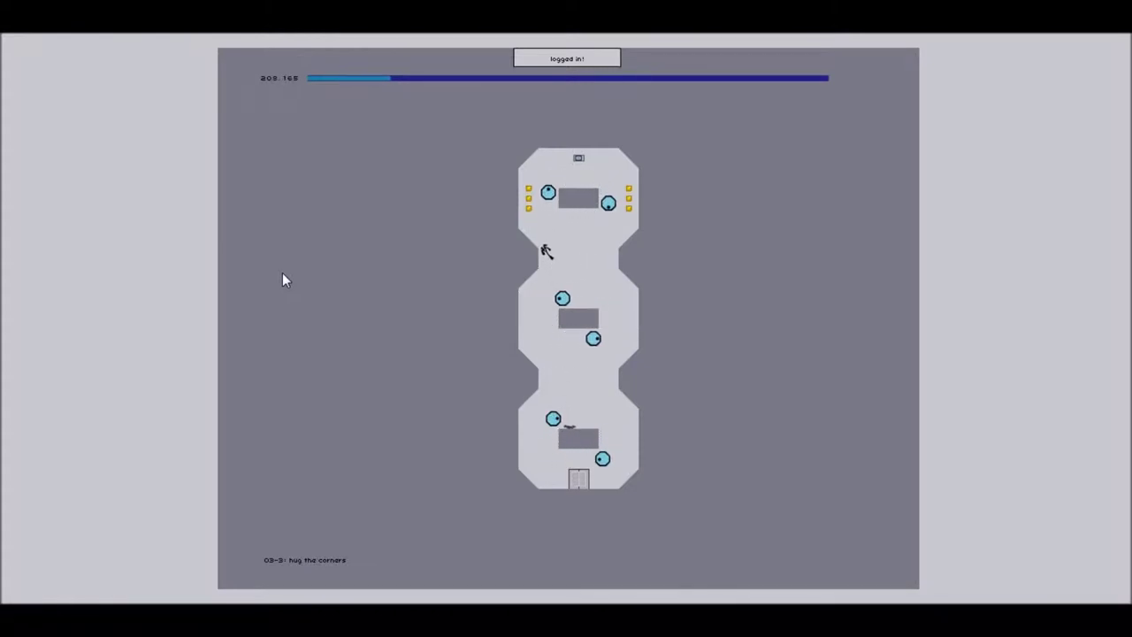
{"action": "key", "text": "Left"}
{"action": "key", "text": "shift"}
{"action": "key", "text": "shift"}
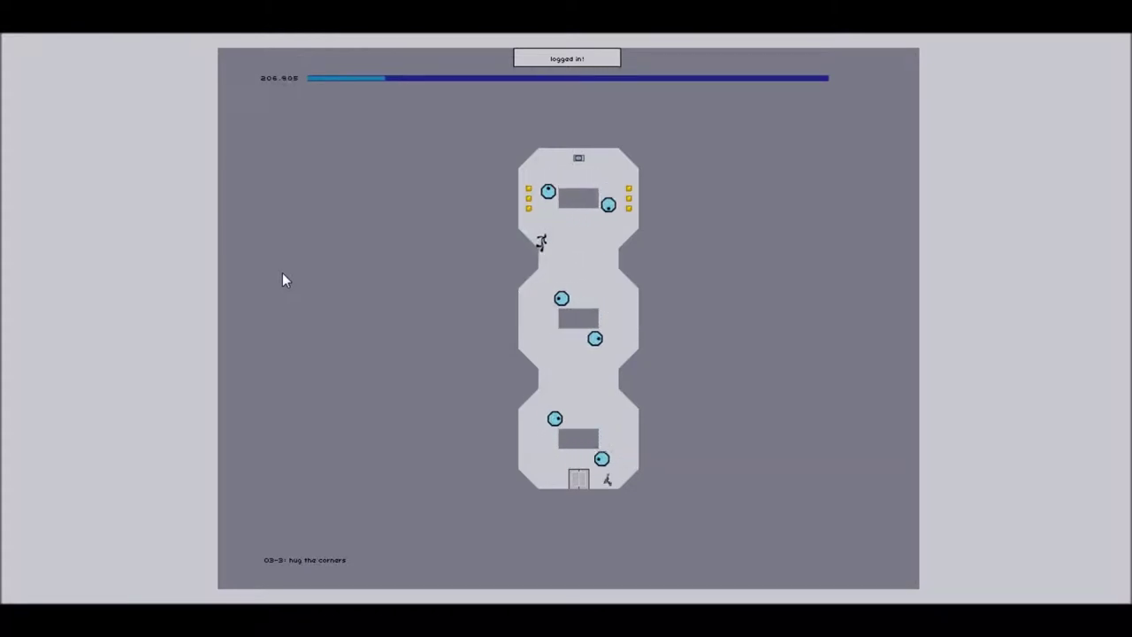
{"action": "key", "text": "shift"}
{"action": "key", "text": "Right"}
{"action": "key", "text": "shift"}
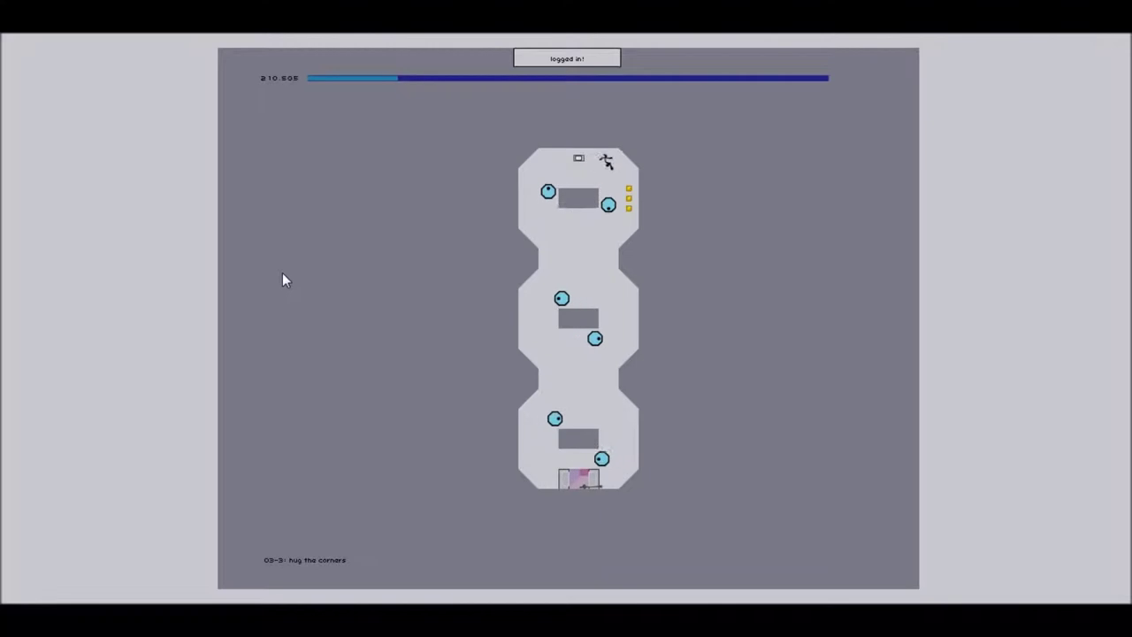
Descend through the middle and bottom chambers into the exit, loading level 03-4 'jumpettes'.
{"action": "key", "text": "Right"}
{"action": "key", "text": "shift"}
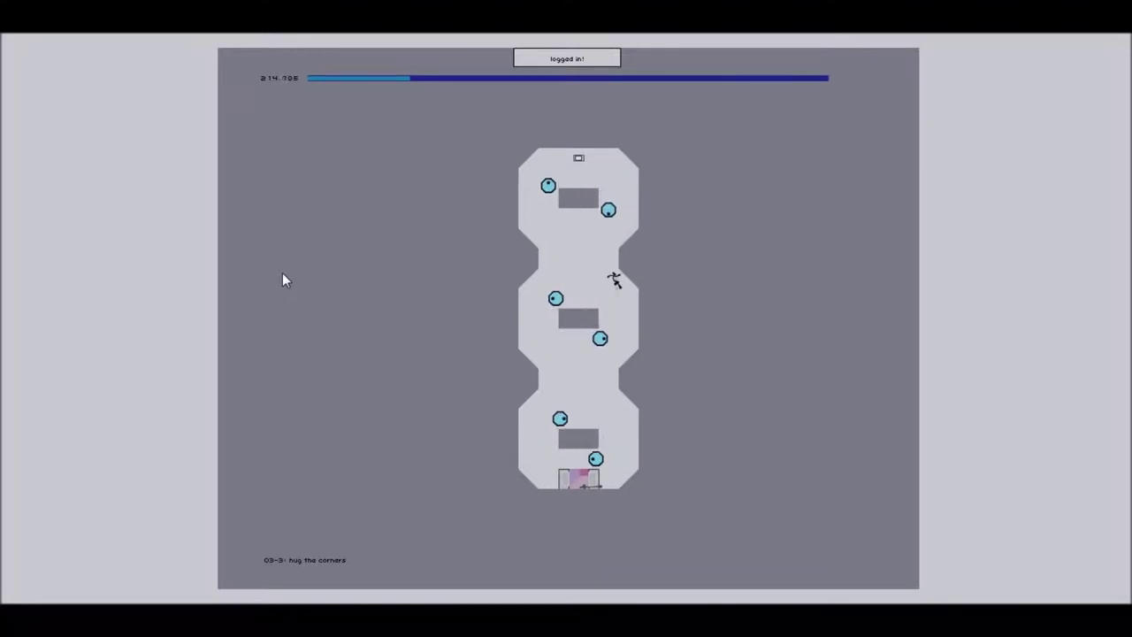
{"action": "key", "text": "Right"}
{"action": "key", "text": "shift"}
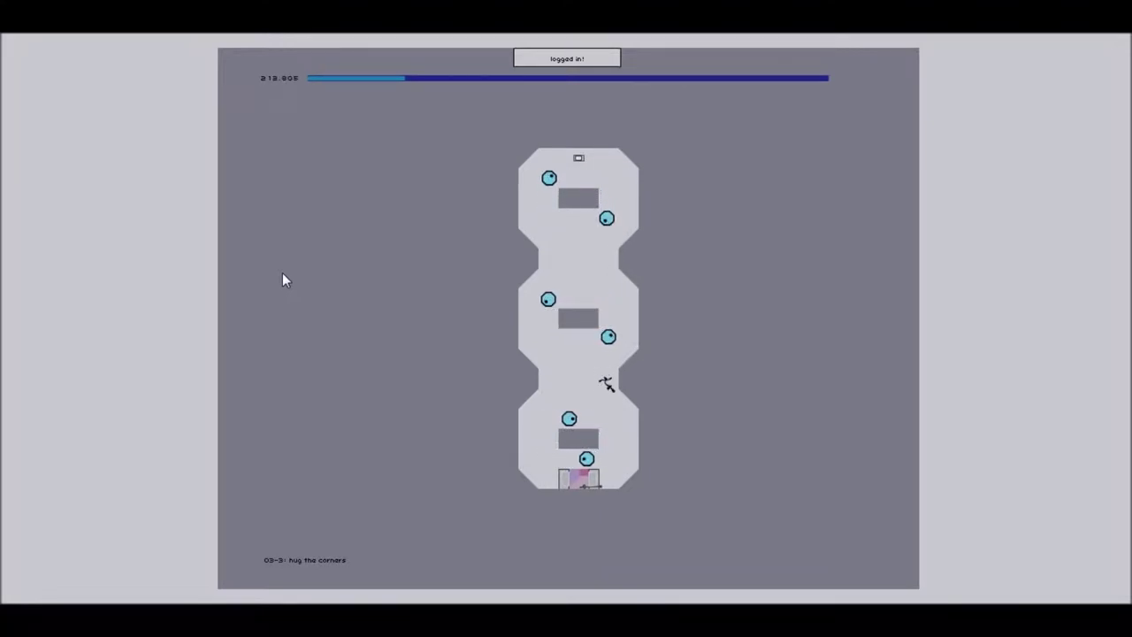
{"action": "key", "text": "Left"}
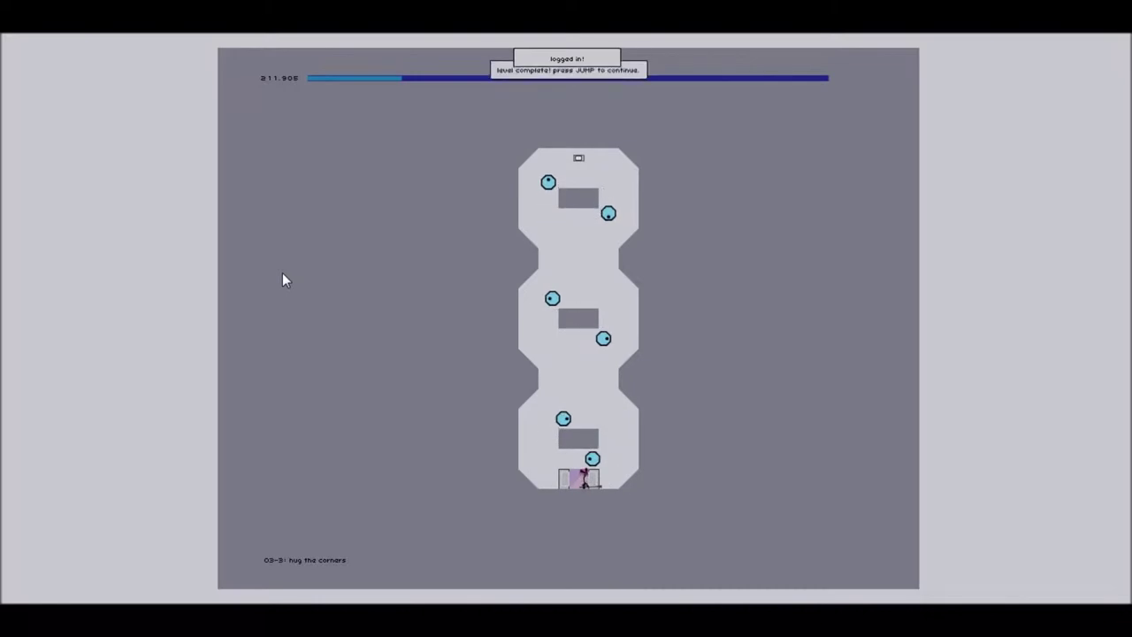
{"action": "key", "text": "shift"}
Start level 03-4, grab the first pillar's gold and leap toward the third pillar.
{"action": "key", "text": "shift"}
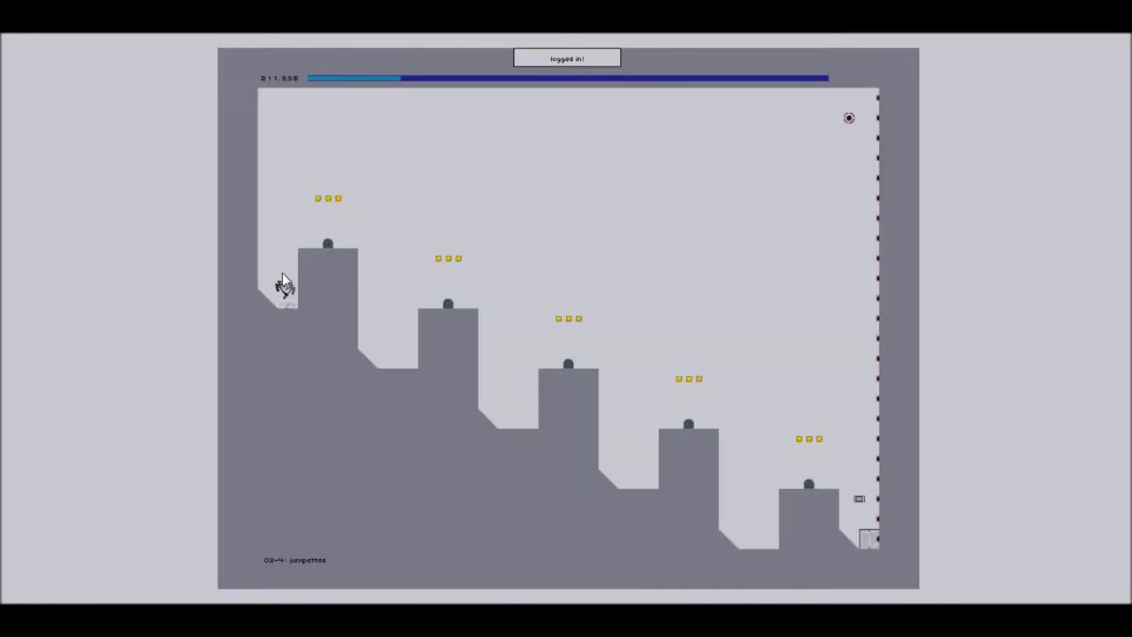
{"action": "key", "text": "shift"}
{"action": "key", "text": "Right"}
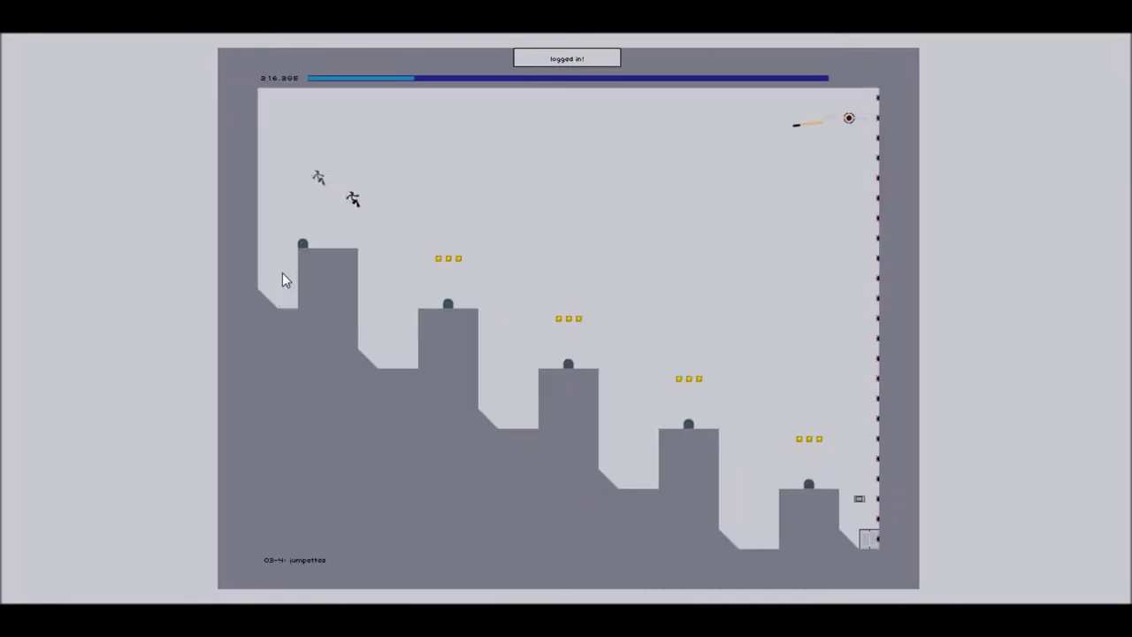
{"action": "key", "text": "Right"}
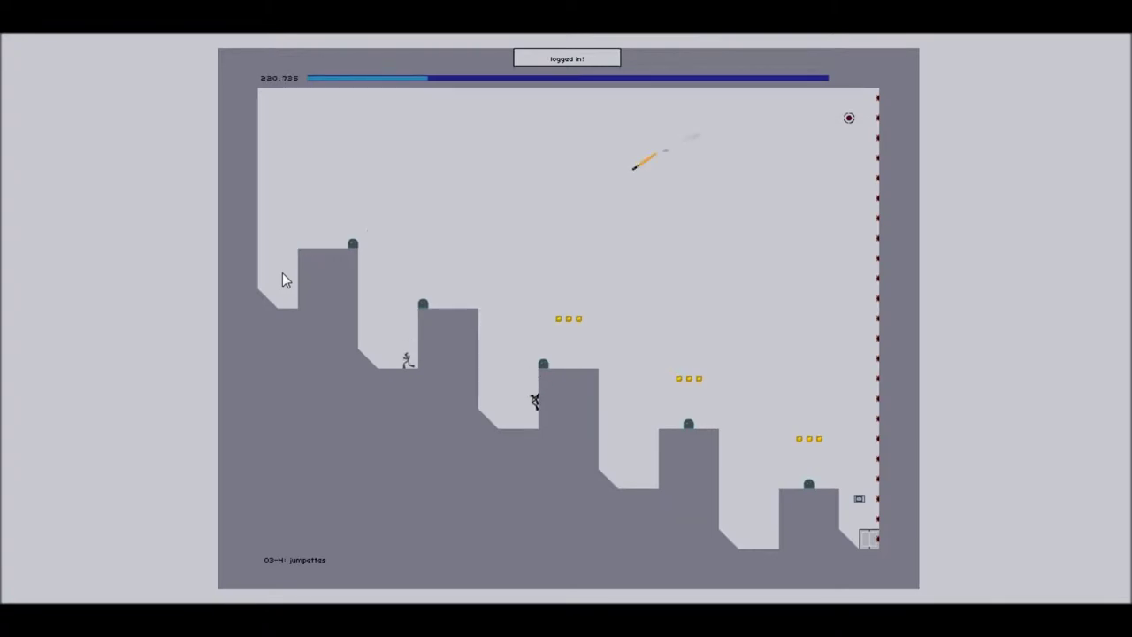
{"action": "key", "text": "shift"}
{"action": "key", "text": "Left"}
{"action": "key", "text": "Right"}
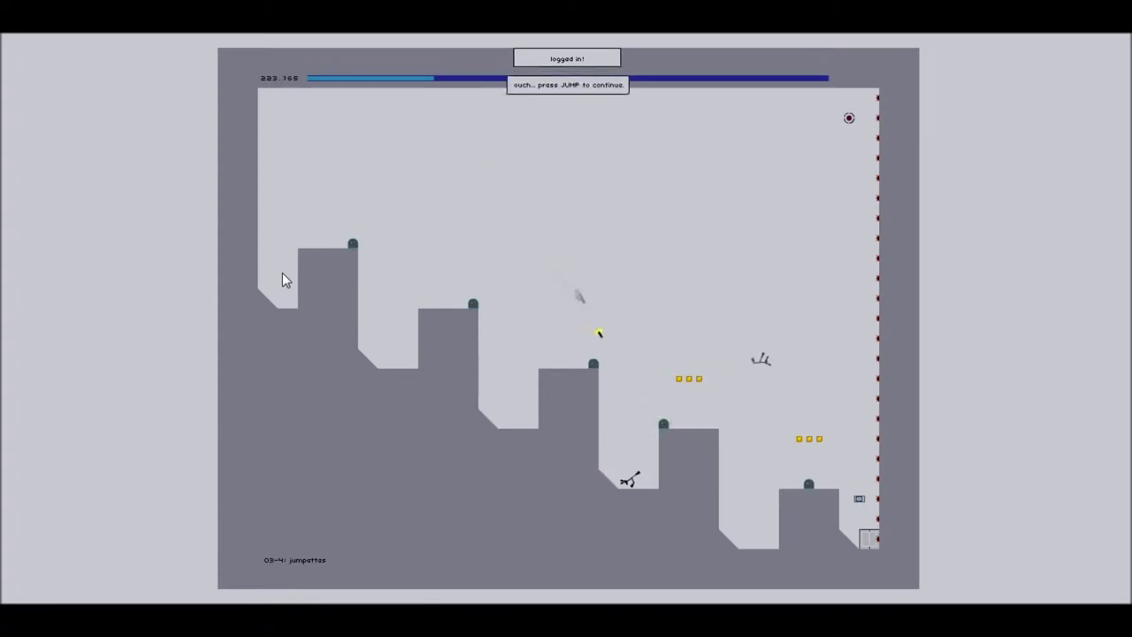
Respawn after dying, then leap across the first pillars collecting their gold.
{"action": "key", "text": "shift"}
{"action": "key", "text": "shift"}
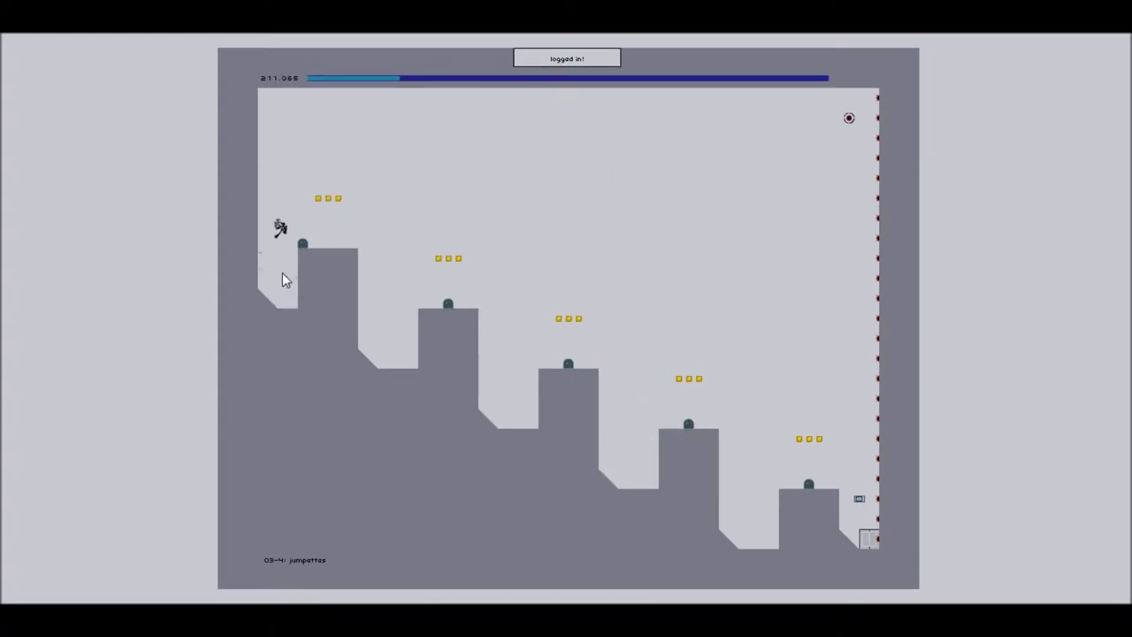
{"action": "key", "text": "Right"}
{"action": "key", "text": "Right"}
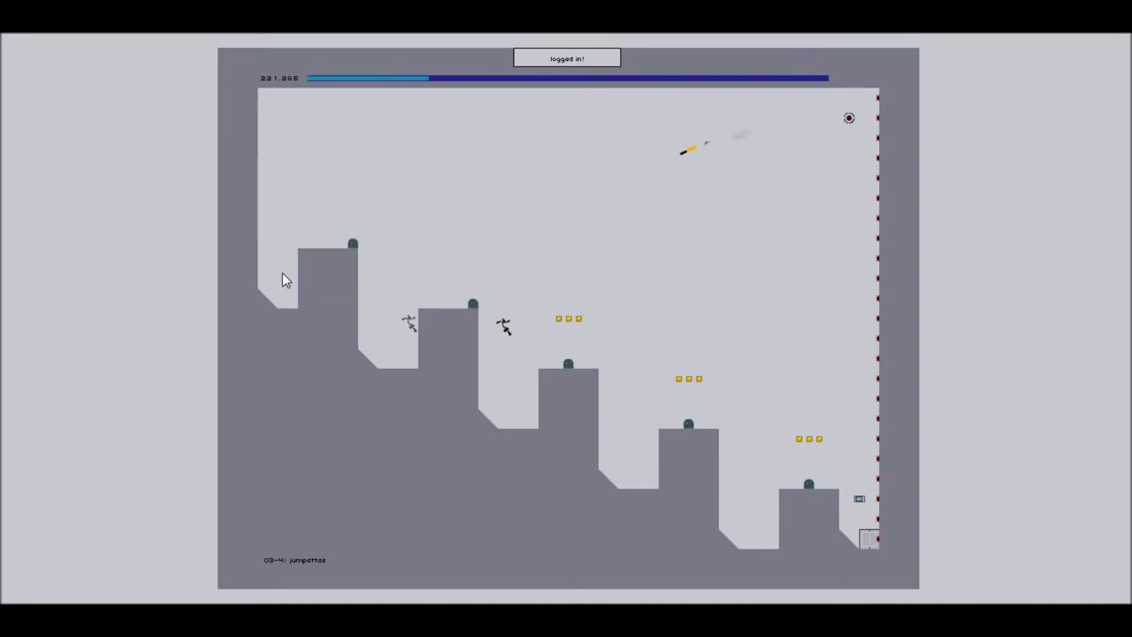
{"action": "key", "text": "shift"}
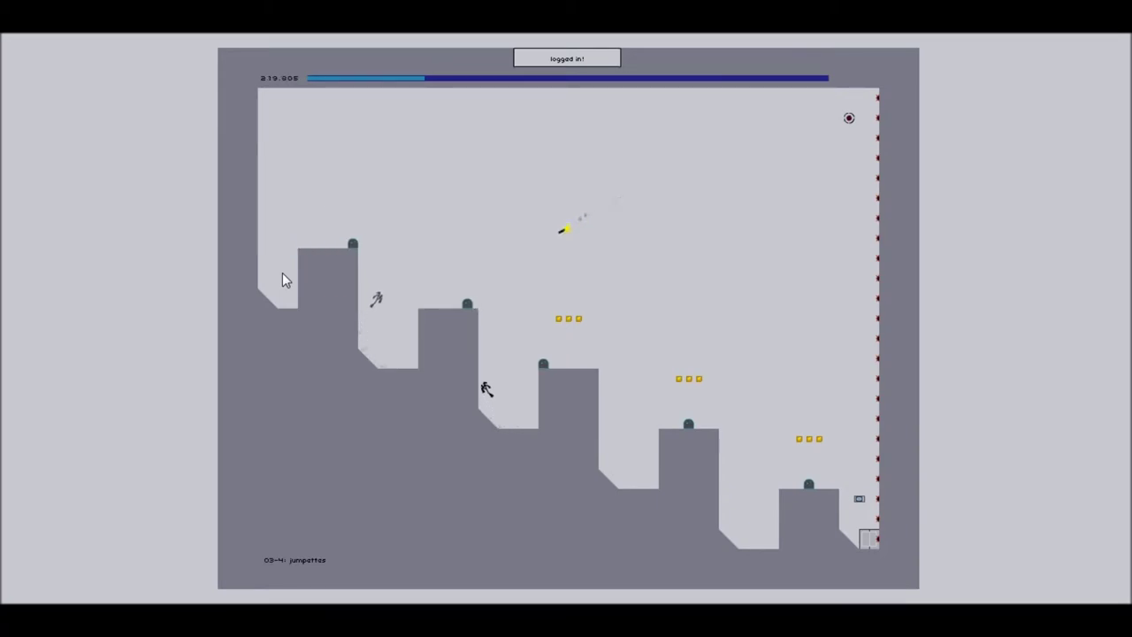
{"action": "key", "text": "shift"}
{"action": "key", "text": "Right"}
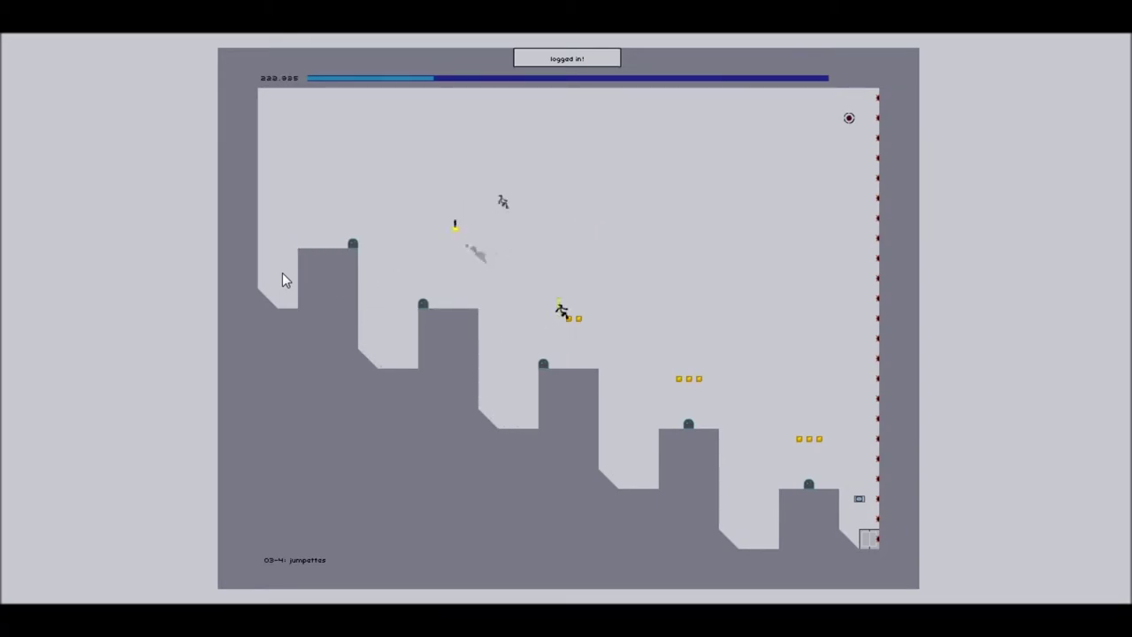
Climb the remaining pillars collecting their gold, then grab the last piece and reach the exit.
{"action": "key", "text": "Right"}
{"action": "key", "text": "shift"}
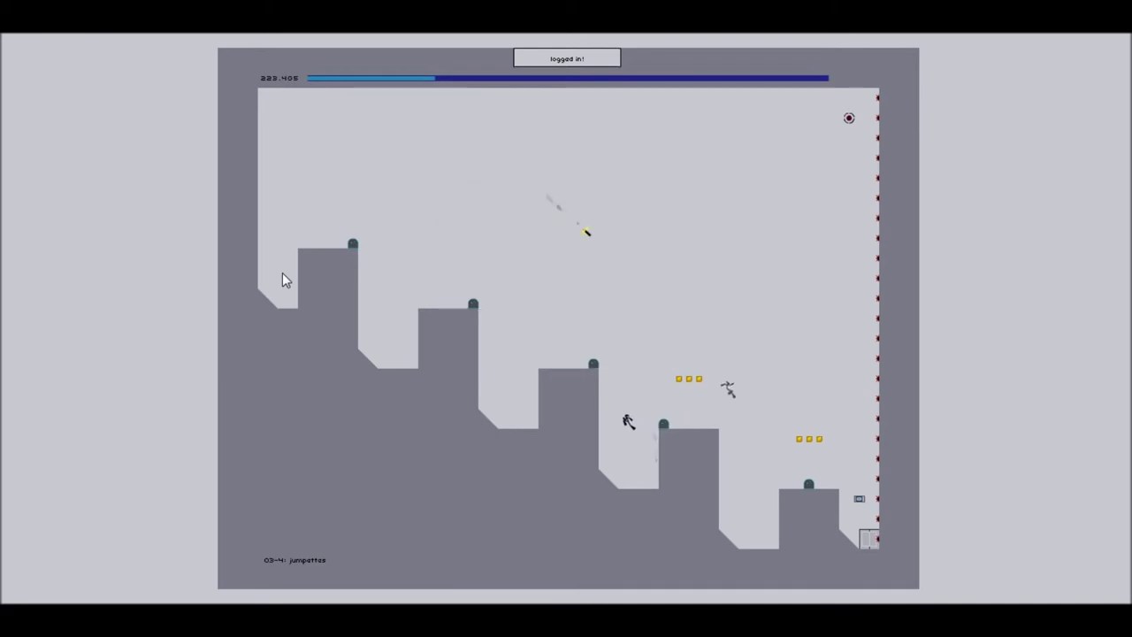
{"action": "key", "text": "shift"}
{"action": "key", "text": "Right"}
{"action": "key", "text": "Right"}
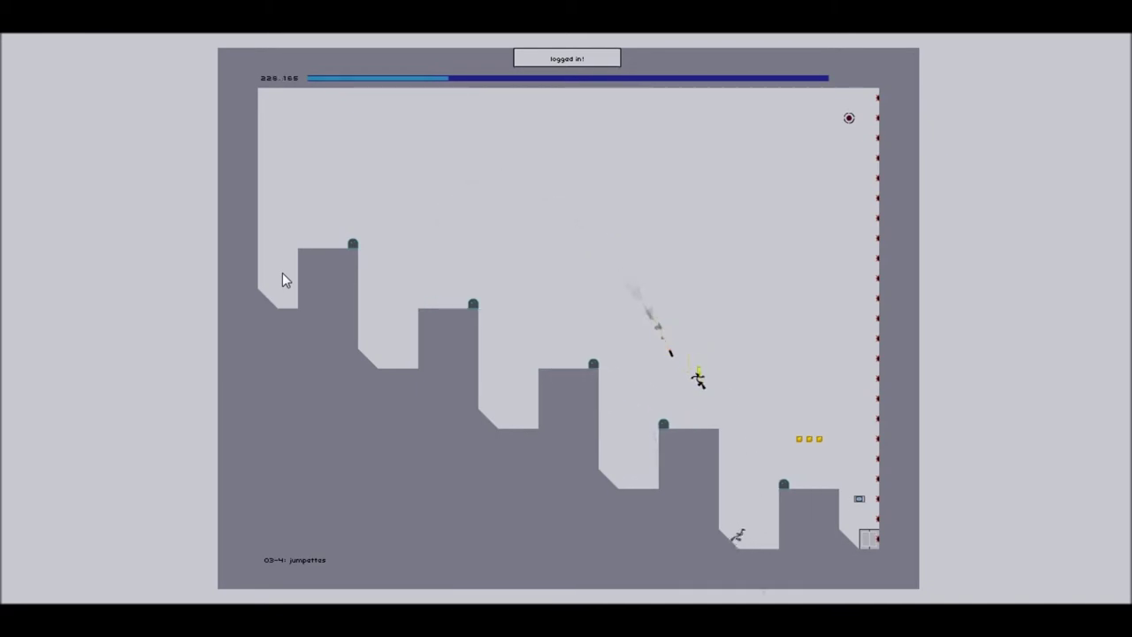
{"action": "key", "text": "shift"}
{"action": "key", "text": "Right"}
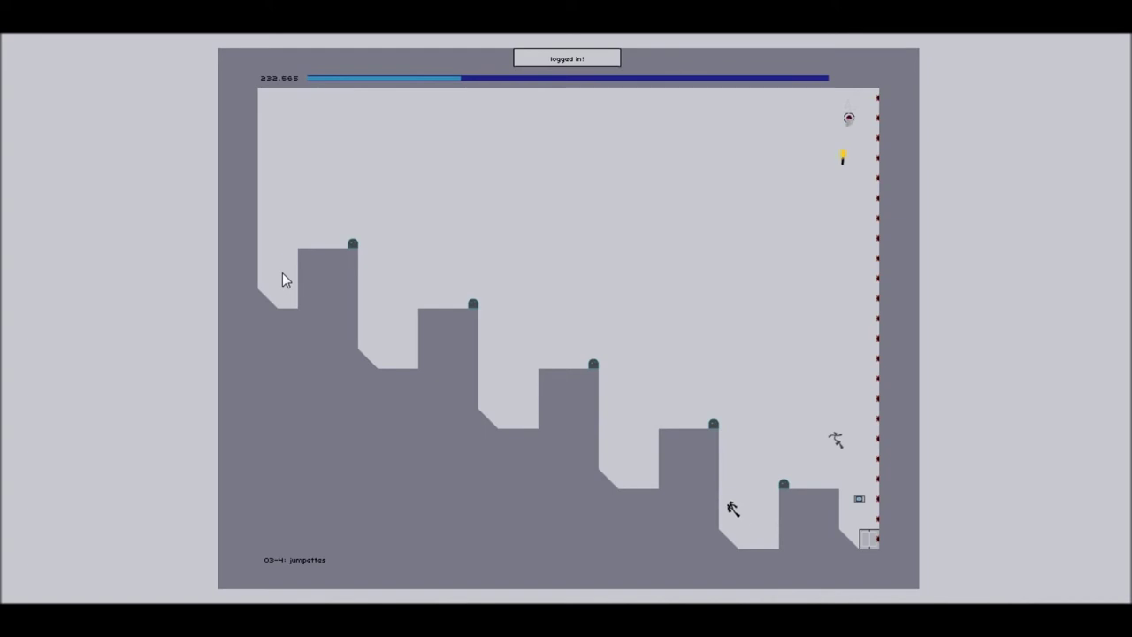
{"action": "key", "text": "shift"}
{"action": "key", "text": "Right"}
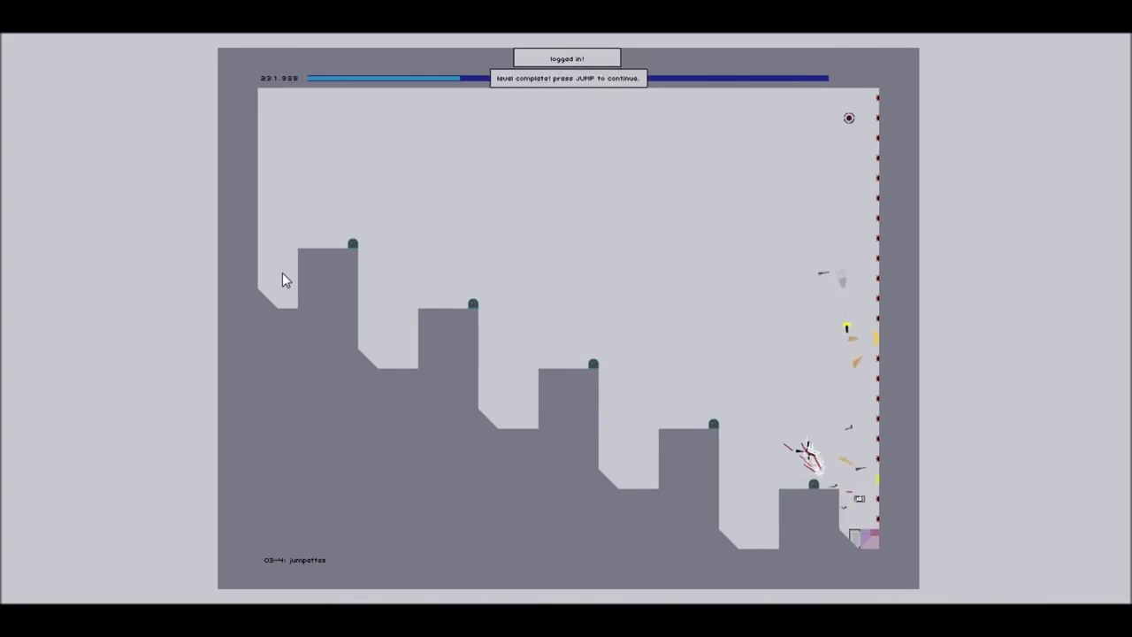